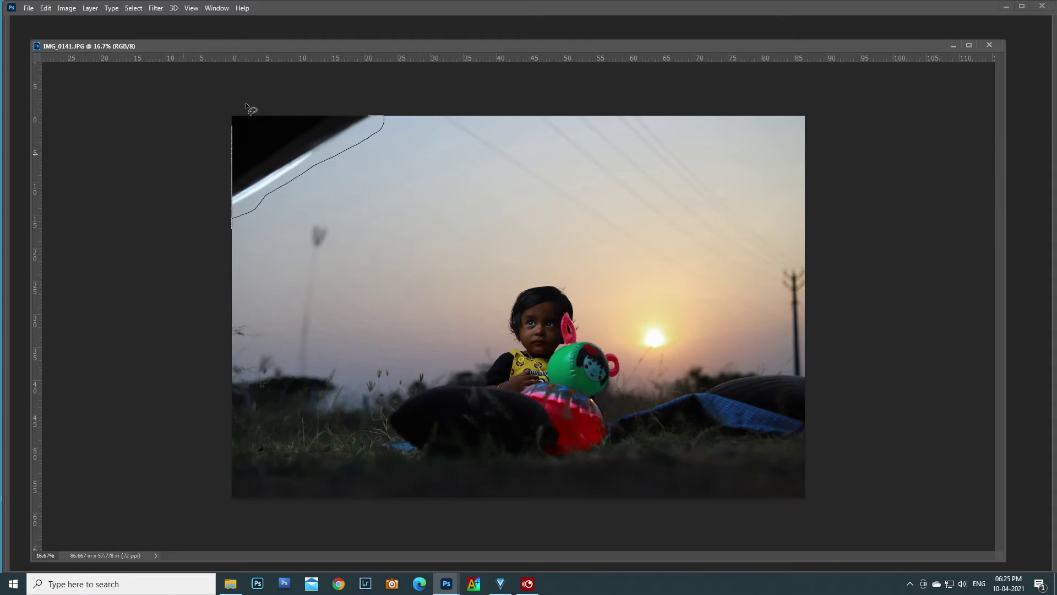
Step: Open Content-Aware Fill on the dark car edge in the top-left corner
{"action": "left_click", "coordinate": [45, 8]}
{"action": "left_click", "coordinate": [71, 203]}
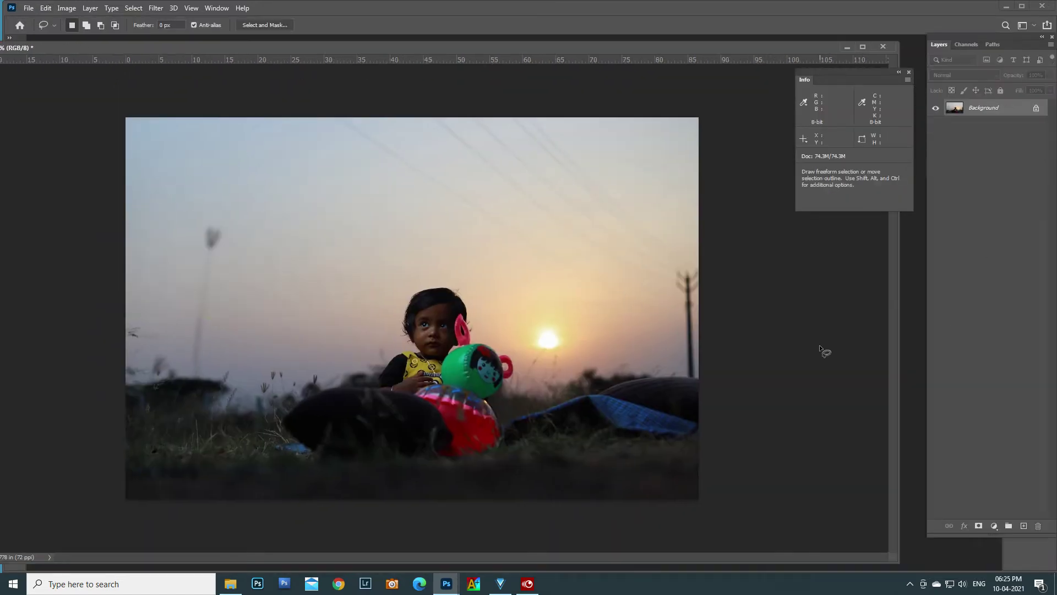
Step: Erase the outlined power lines and pole with Content-Aware Fill, then deselect for spot healing
{"action": "left_click_drag", "start_coordinate": [555, 71], "coordinate": [606, 175]}
{"action": "left_click", "coordinate": [45, 8]}
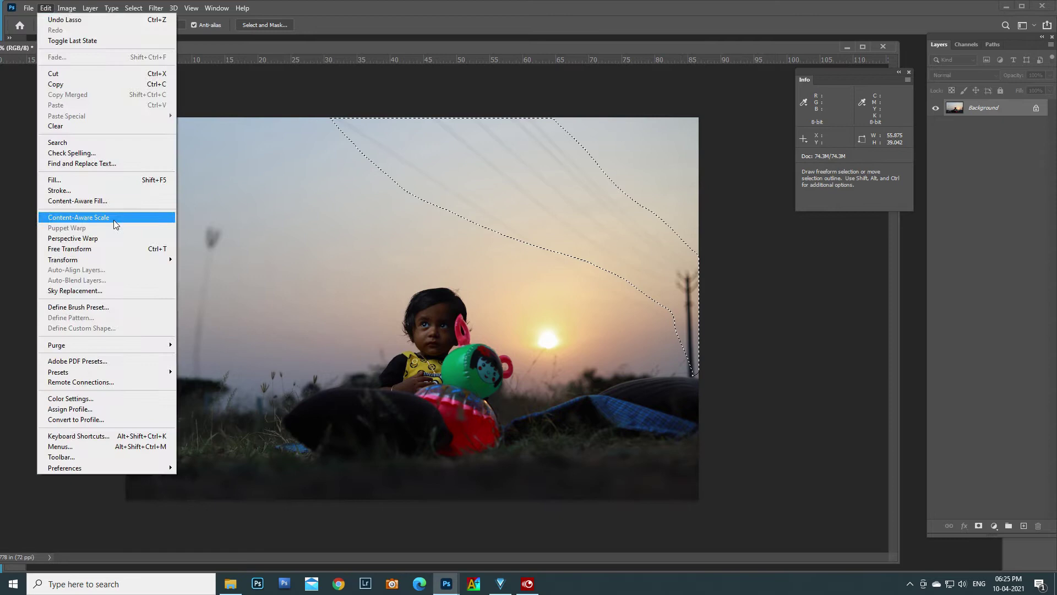
{"action": "left_click", "coordinate": [71, 213]}
{"action": "left_click", "coordinate": [950, 554]}
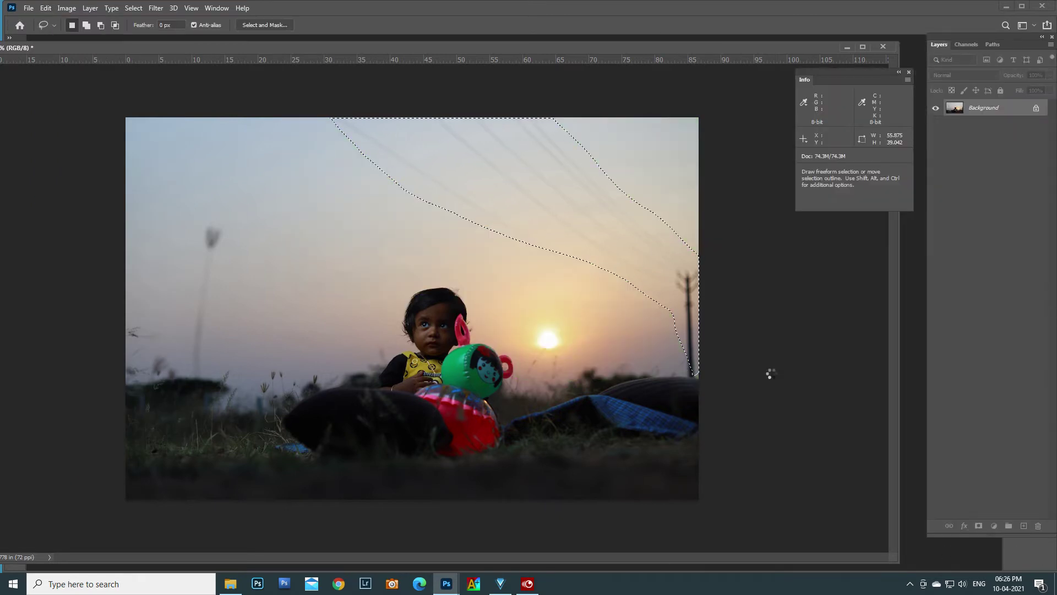
{"action": "key", "text": "j"}
{"action": "key", "text": "ctrl+plus"}
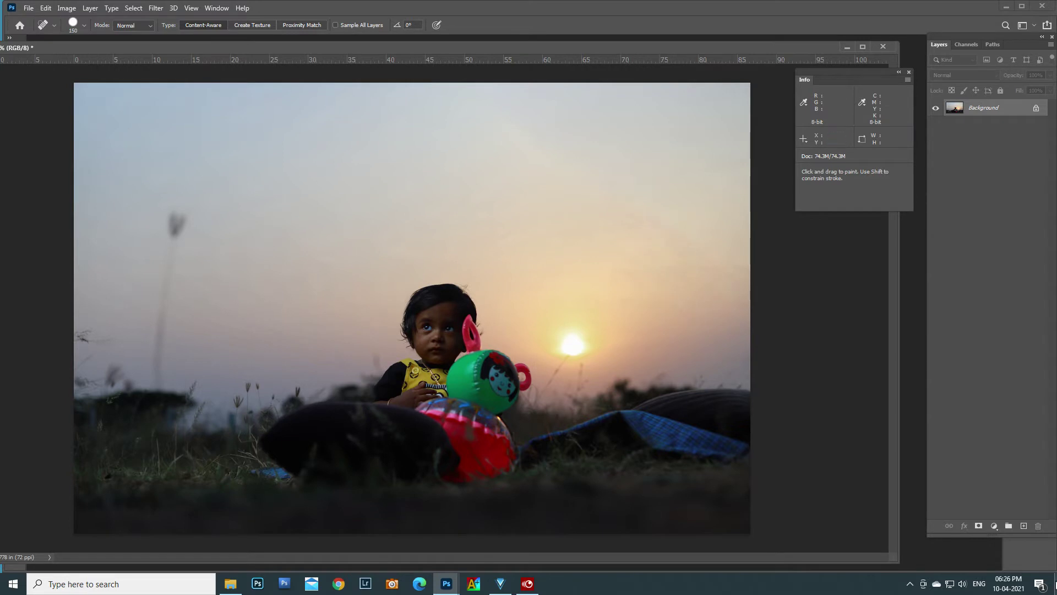
{"action": "key", "text": "ctrl+minus"}
Step: Duplicate the photo layer and bring the copy into the Camera Raw Filter
{"action": "left_click", "coordinate": [155, 7]}
{"action": "key", "text": "ctrl+j"}
{"action": "left_click", "coordinate": [156, 8]}
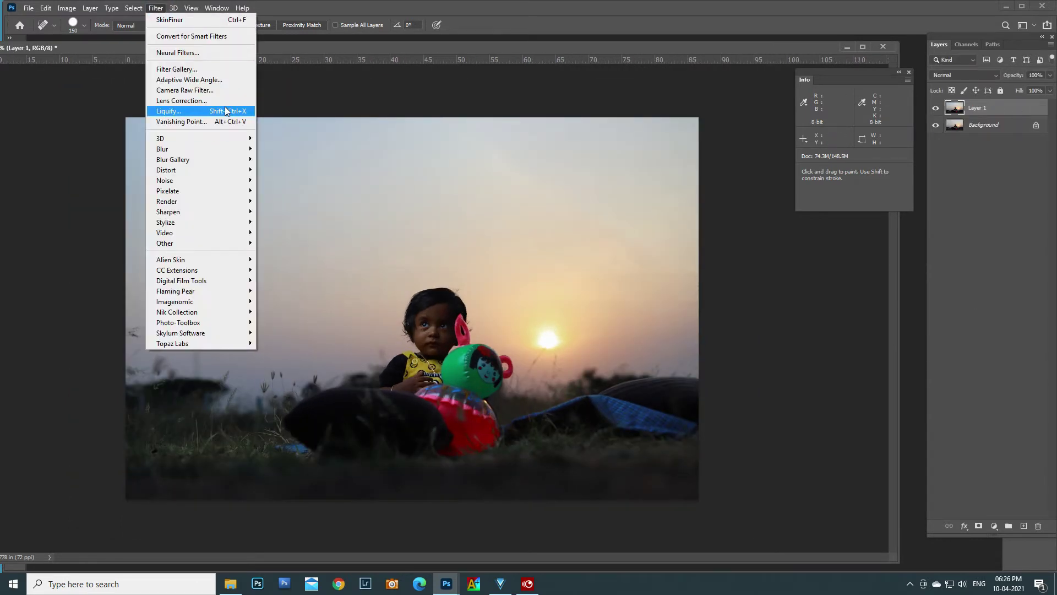
{"action": "left_click", "coordinate": [184, 90]}
Step: Brighten it: Exposure +1.60, Highlights -100, Shadows +21, Whites -21, Dehaze +6, raised Vibrance
{"action": "left_click", "coordinate": [917, 149]}
{"action": "left_click_drag", "start_coordinate": [956, 240], "coordinate": [975, 240]}
{"action": "mouse_move", "coordinate": [957, 290]}
{"action": "left_mouse_down"}
{"action": "mouse_move", "coordinate": [969, 290]}
{"action": "mouse_move", "coordinate": [898, 273]}
{"action": "mouse_move", "coordinate": [944, 306]}
{"action": "left_mouse_up"}
{"action": "left_click_drag", "start_coordinate": [956, 383], "coordinate": [962, 384]}
{"action": "left_click_drag", "start_coordinate": [956, 411], "coordinate": [958, 412]}
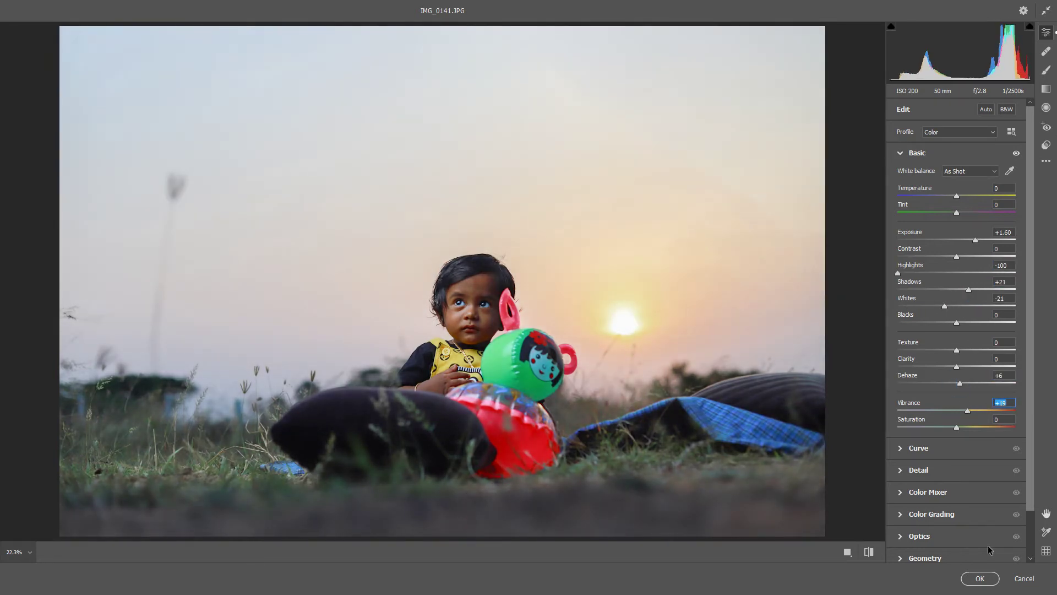
{"action": "left_click", "coordinate": [980, 578]}
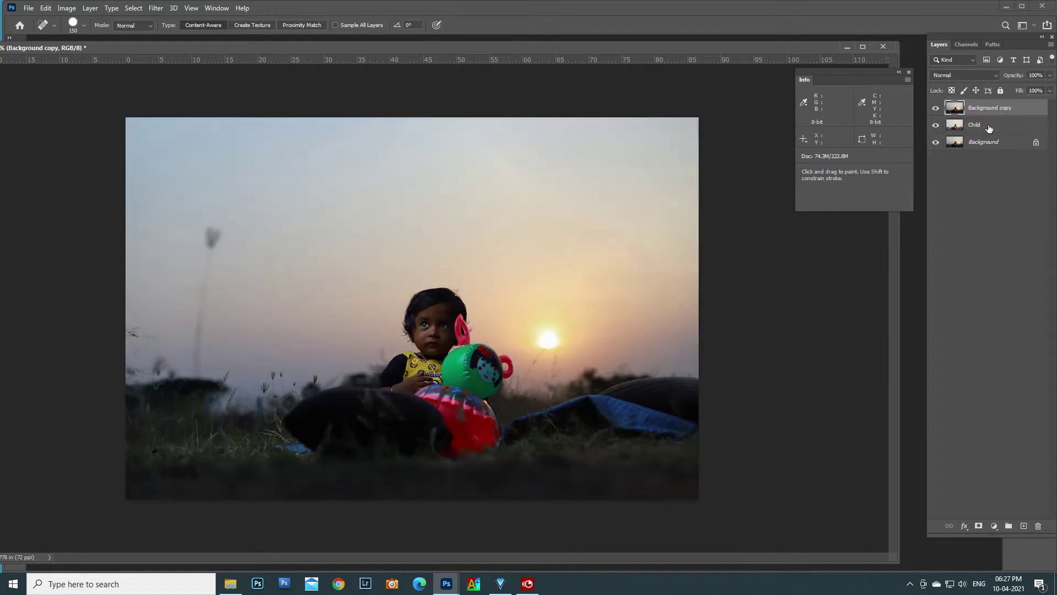
Step: In Camera Raw, set Exposure -1.25, Temperature +46, Tint +28 and boost Vibrance
{"action": "key", "text": "ctrl+shift+a"}
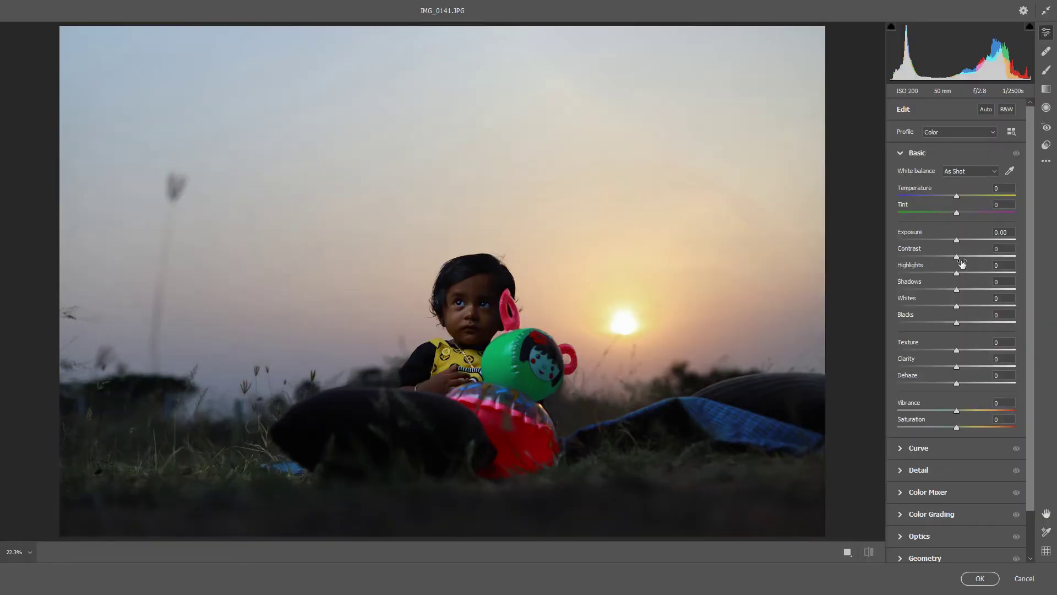
{"action": "mouse_move", "coordinate": [957, 240]}
{"action": "left_mouse_down"}
{"action": "mouse_move", "coordinate": [941, 240]}
{"action": "mouse_move", "coordinate": [971, 273]}
{"action": "left_mouse_up"}
{"action": "left_click_drag", "start_coordinate": [957, 196], "coordinate": [983, 197]}
{"action": "left_click_drag", "start_coordinate": [956, 213], "coordinate": [973, 213]}
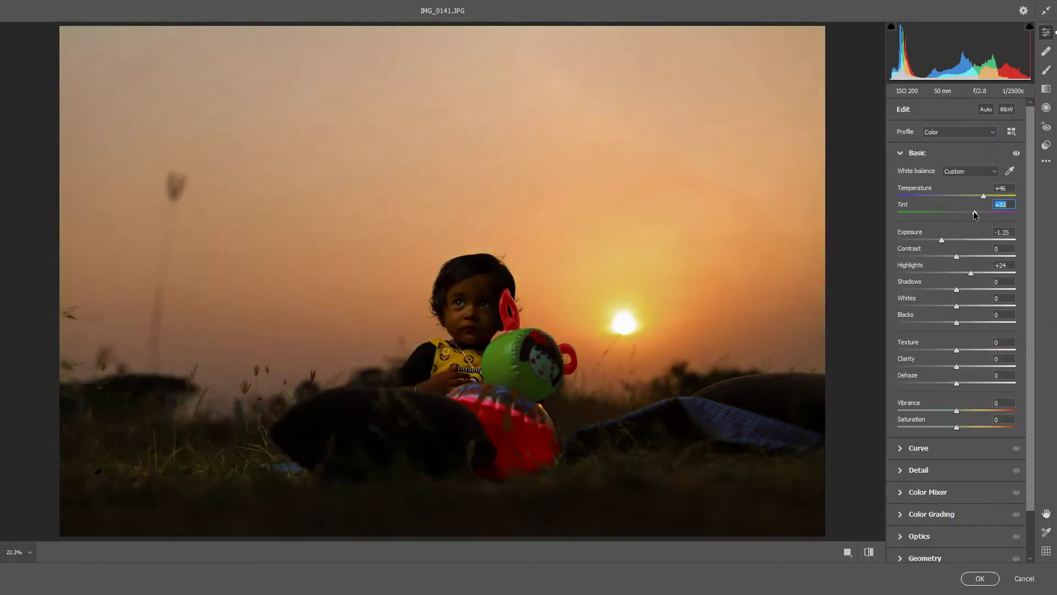
{"action": "left_click_drag", "start_coordinate": [956, 410], "coordinate": [976, 411]}
Step: Add Noise Reduction 100 and an edge-darkening vignette, then apply the sunset grade
{"action": "scroll", "coordinate": [1012, 492], "scroll_direction": "down", "scroll_amount": 2}
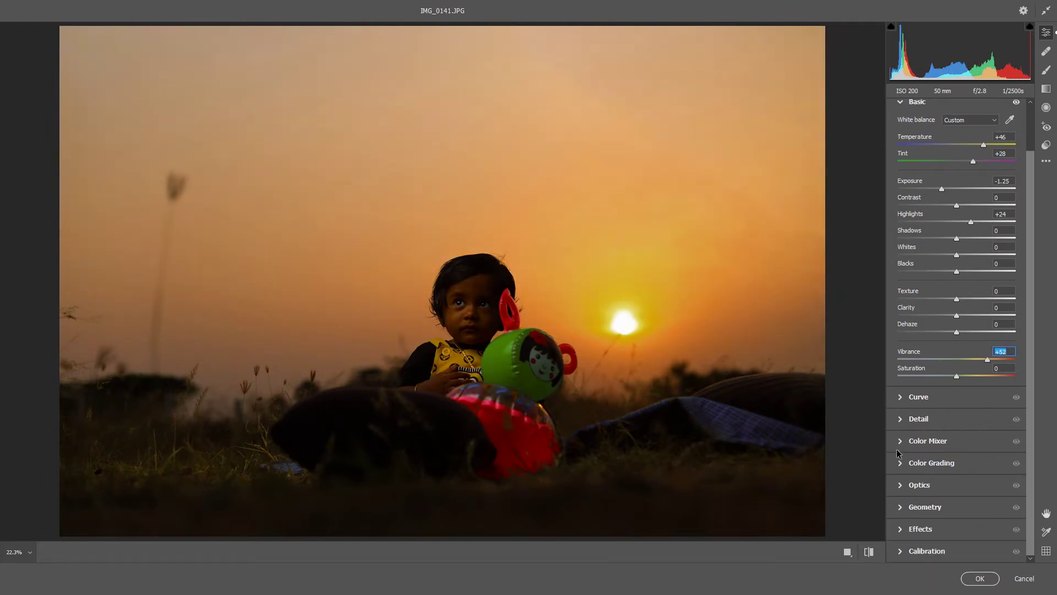
{"action": "left_click", "coordinate": [913, 415]}
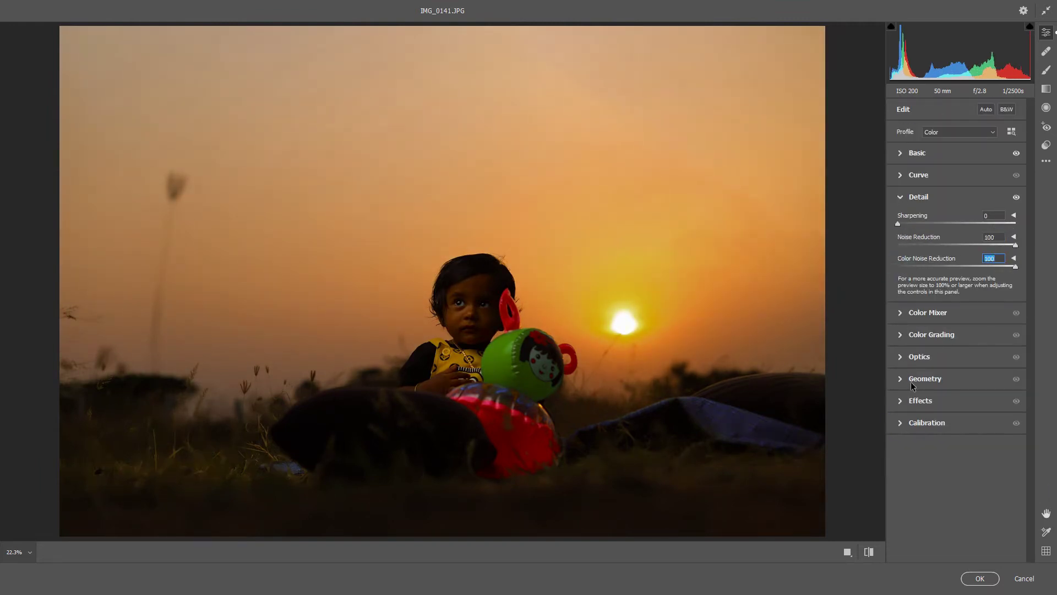
{"action": "left_click", "coordinate": [916, 400]}
{"action": "left_click_drag", "start_coordinate": [960, 354], "coordinate": [937, 352]}
{"action": "left_click", "coordinate": [980, 578]}
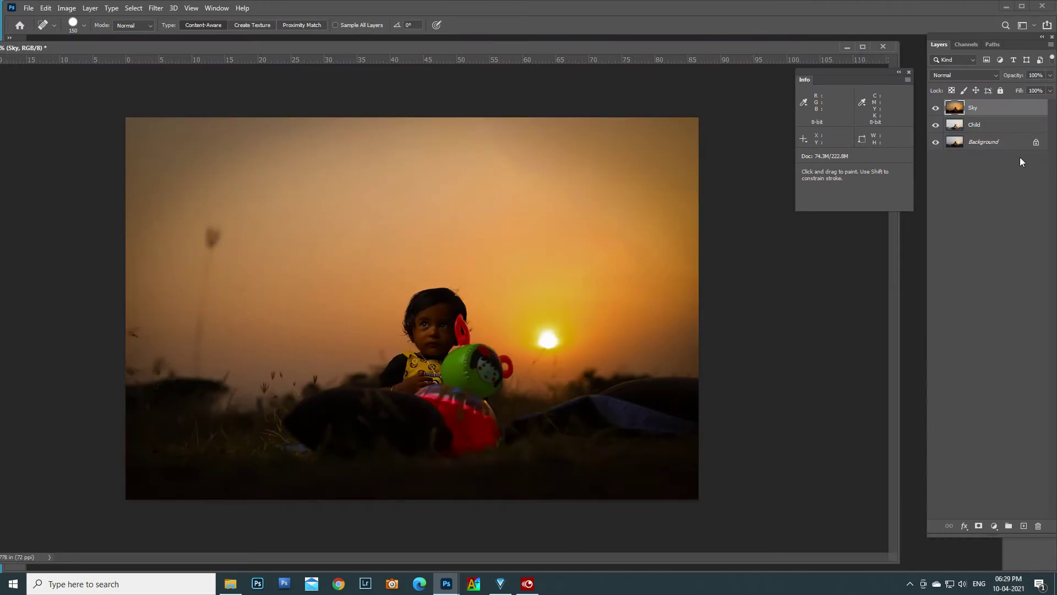
Step: Duplicate the Background layer and bring the copy into the Camera Raw Filter
{"action": "left_click", "coordinate": [1013, 143]}
{"action": "key", "text": "ctrl+j"}
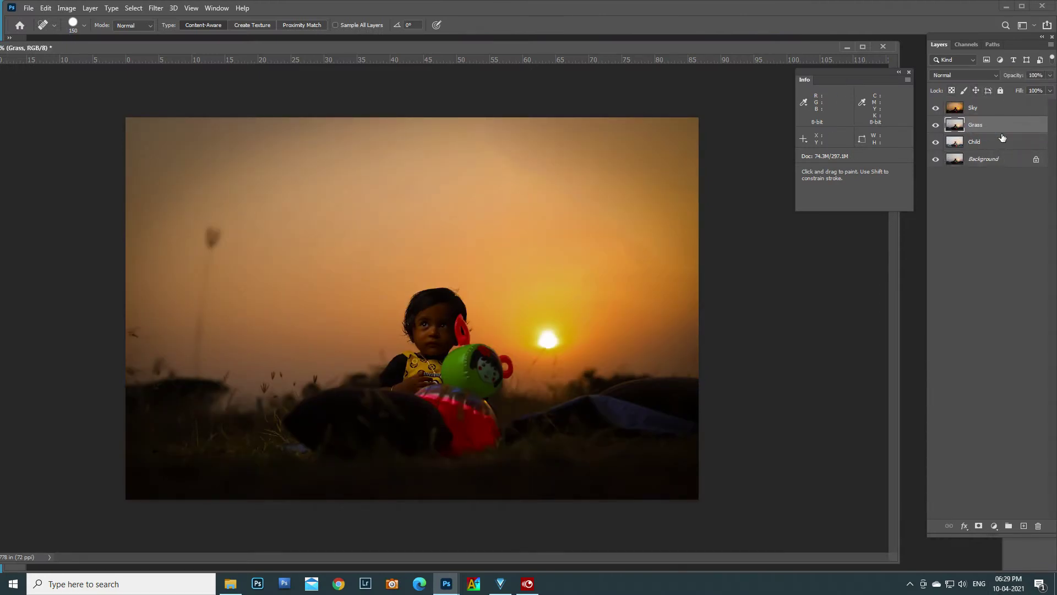
{"action": "left_click", "coordinate": [155, 8]}
{"action": "left_click", "coordinate": [182, 91]}
Step: Grade it with Temperature +90, Tint -29, Vibrance +42, Highlights +68 and added Clarity
{"action": "mouse_move", "coordinate": [956, 213]}
{"action": "left_mouse_down"}
{"action": "mouse_move", "coordinate": [877, 218]}
{"action": "mouse_move", "coordinate": [1009, 196]}
{"action": "left_mouse_up"}
{"action": "left_click_drag", "start_coordinate": [956, 273], "coordinate": [978, 273]}
{"action": "left_click_drag", "start_coordinate": [956, 366], "coordinate": [970, 368]}
{"action": "left_click_drag", "start_coordinate": [956, 411], "coordinate": [981, 411]}
{"action": "left_click_drag", "start_coordinate": [897, 212], "coordinate": [939, 213]}
{"action": "mouse_move", "coordinate": [977, 273]}
{"action": "left_mouse_down"}
{"action": "mouse_move", "coordinate": [996, 273]}
{"action": "mouse_move", "coordinate": [954, 292]}
{"action": "left_mouse_up"}
{"action": "key", "text": "Return"}
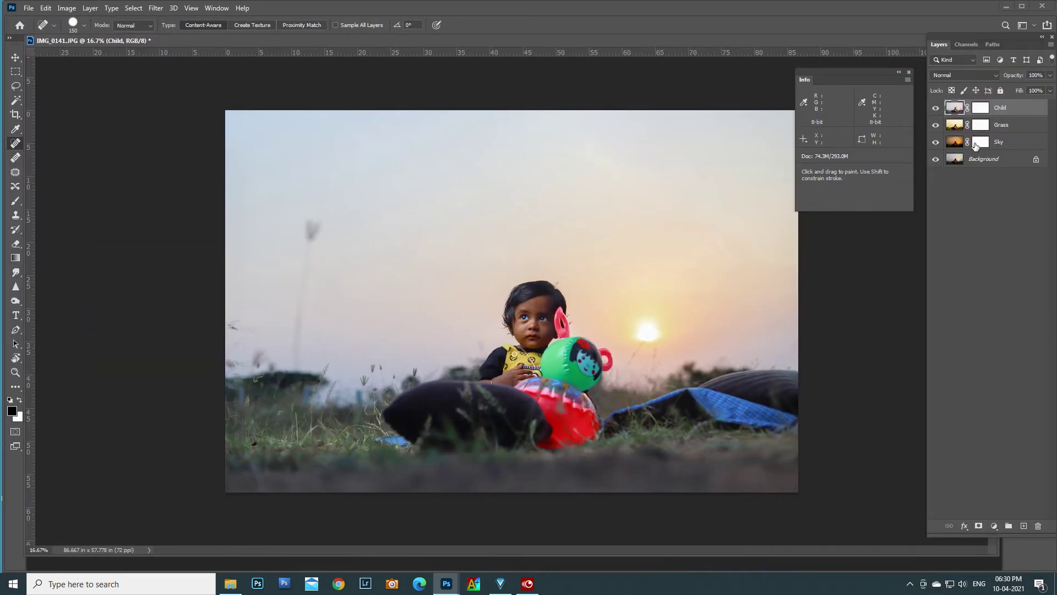
Step: Select the child, toys and cushions with Object Selection and expand the selection slightly
{"action": "left_click", "coordinate": [15, 99]}
{"action": "left_click_drag", "start_coordinate": [356, 257], "coordinate": [841, 469]}
{"action": "key", "text": "ctrl+plus"}
{"action": "key", "text": "ctrl+plus"}
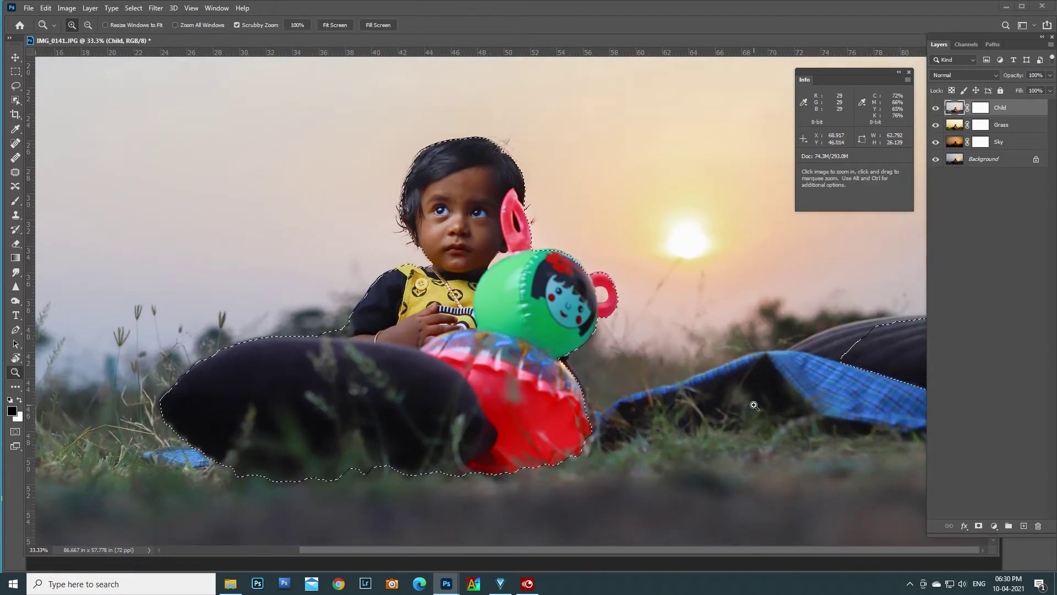
{"action": "key", "text": "f"}
{"action": "left_click", "coordinate": [128, 6]}
{"action": "left_click", "coordinate": [265, 191]}
{"action": "key", "text": "Return"}
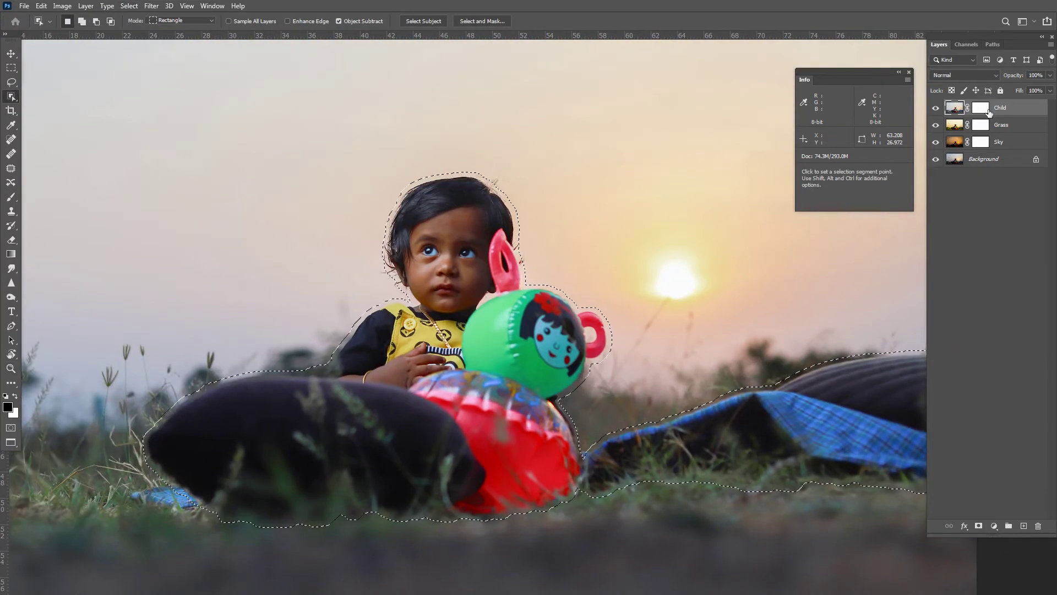
Step: Copy the selection to a new top layer and hide the Child layer
{"action": "key", "text": "ctrl+j"}
{"action": "key", "text": "ctrl+0"}
{"action": "left_click", "coordinate": [935, 125]}
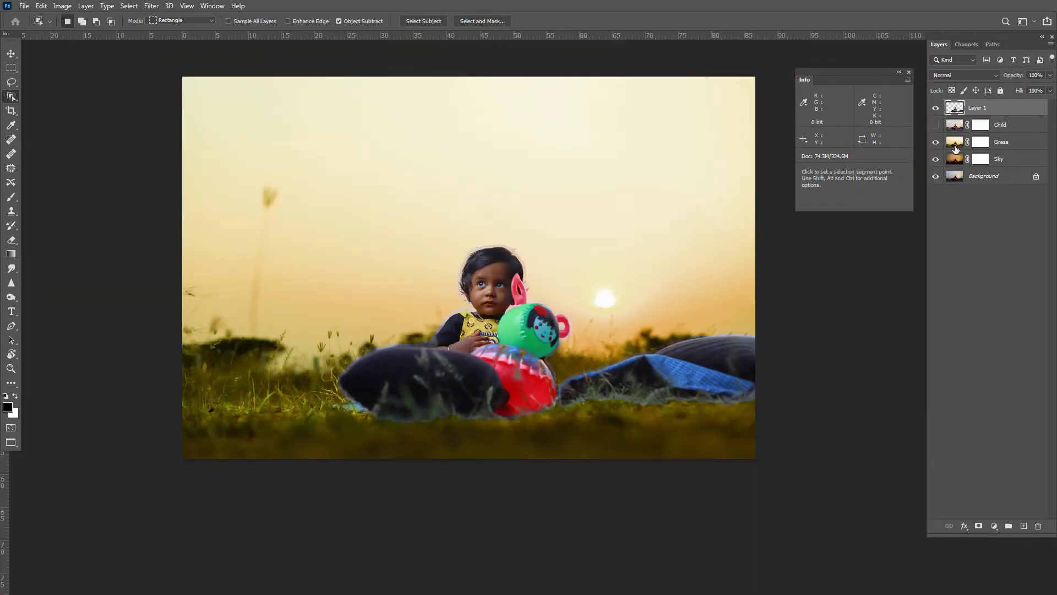
{"action": "left_click", "coordinate": [1001, 141]}
Step: Paint black on the Grass mask to reveal the orange sky, blending edges at 55% opacity
{"action": "key", "text": "x"}
{"action": "key", "text": "b"}
{"action": "mouse_move", "coordinate": [248, 303]}
{"action": "left_mouse_down"}
{"action": "mouse_move", "coordinate": [275, 138]}
{"action": "mouse_move", "coordinate": [570, 172]}
{"action": "mouse_move", "coordinate": [209, 325]}
{"action": "left_mouse_up"}
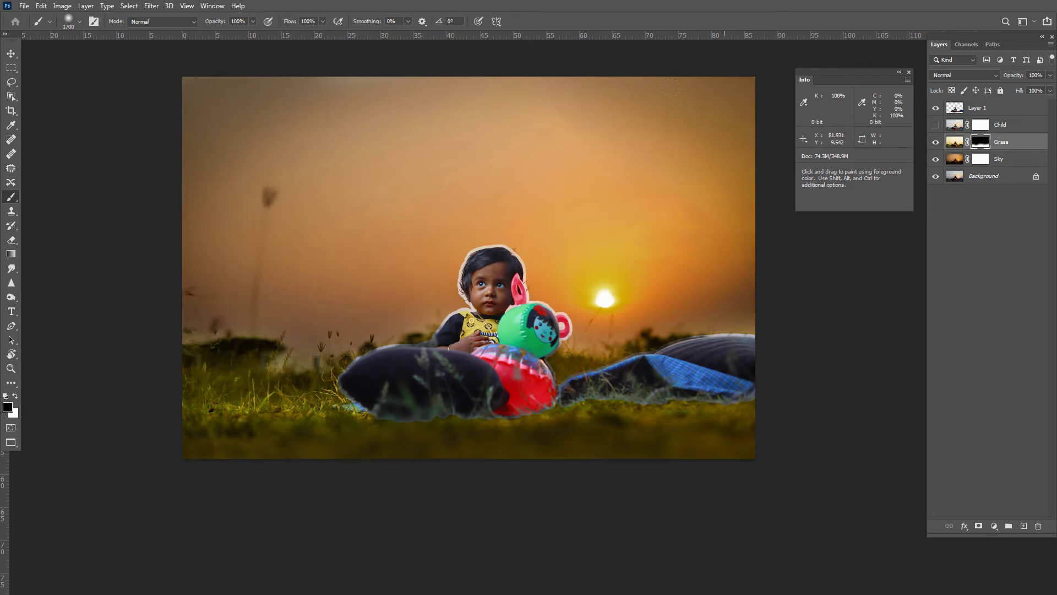
{"action": "key", "text": "x"}
{"action": "left_click_drag", "start_coordinate": [732, 418], "coordinate": [540, 530]}
{"action": "key", "text": "5"}
{"action": "key", "text": "5"}
{"action": "key", "text": "x"}
{"action": "left_click_drag", "start_coordinate": [715, 407], "coordinate": [329, 405]}
Step: Select the cut-out Layer 1 and add a layer mask to it
{"action": "key", "text": "alt+bracketleft"}
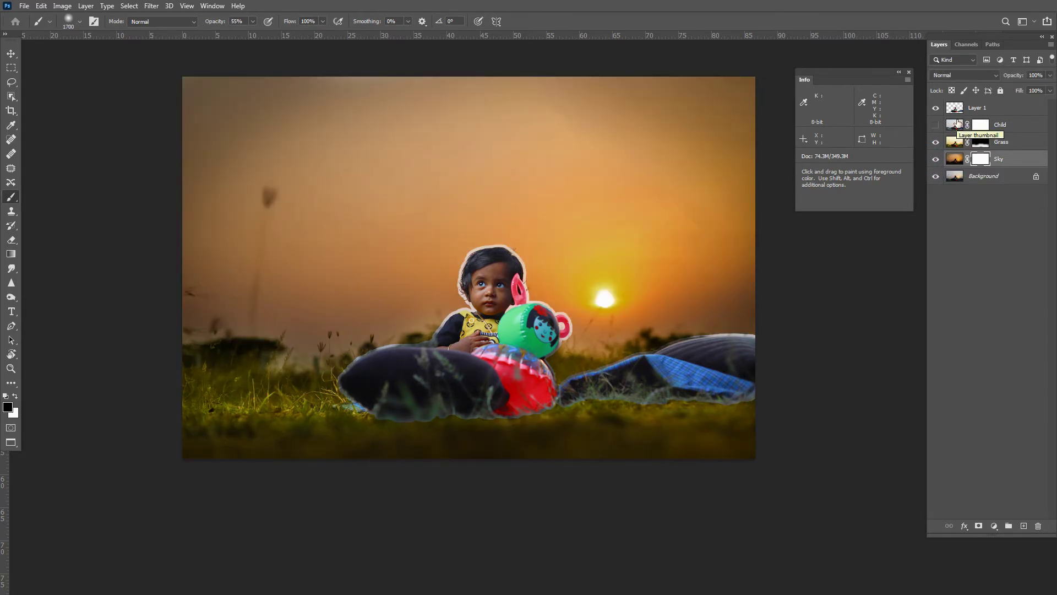
{"action": "key", "text": "alt+bracketright"}
{"action": "left_click", "coordinate": [979, 526]}
{"action": "left_click", "coordinate": [347, 237], "text": "ctrl"}
{"action": "key", "text": "bracketleft"}
{"action": "key", "text": "bracketleft"}
{"action": "key", "text": "bracketleft"}
Step: Tone down the blue blanket on the right, then use a smaller full-opacity brush zoomed in
{"action": "left_click_drag", "start_coordinate": [761, 347], "coordinate": [921, 282]}
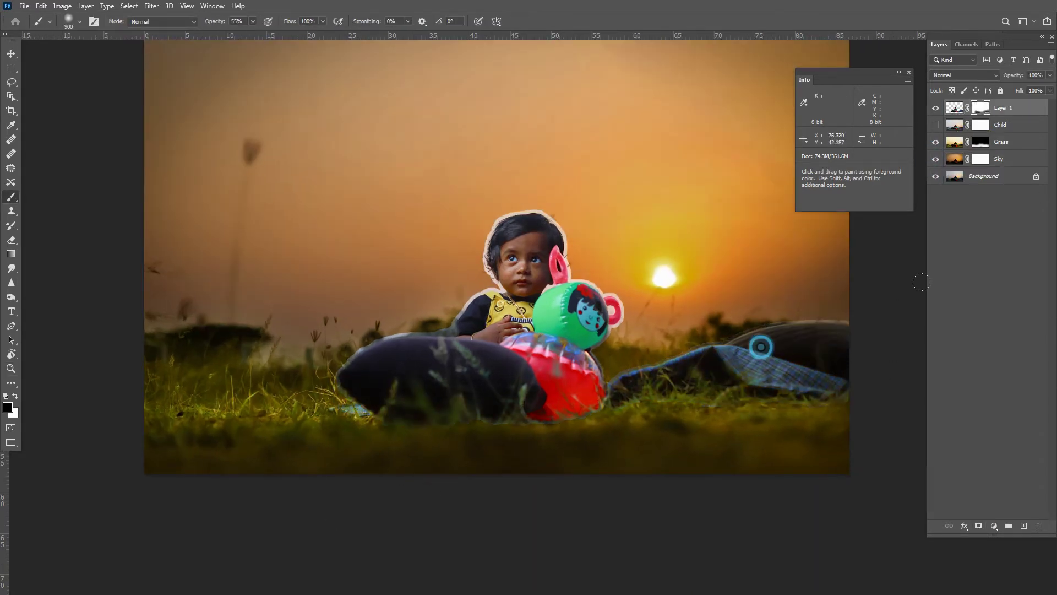
{"action": "key", "text": "bracketleft"}
{"action": "key", "text": "bracketleft"}
{"action": "key", "text": "bracketleft"}
{"action": "key", "text": "0"}
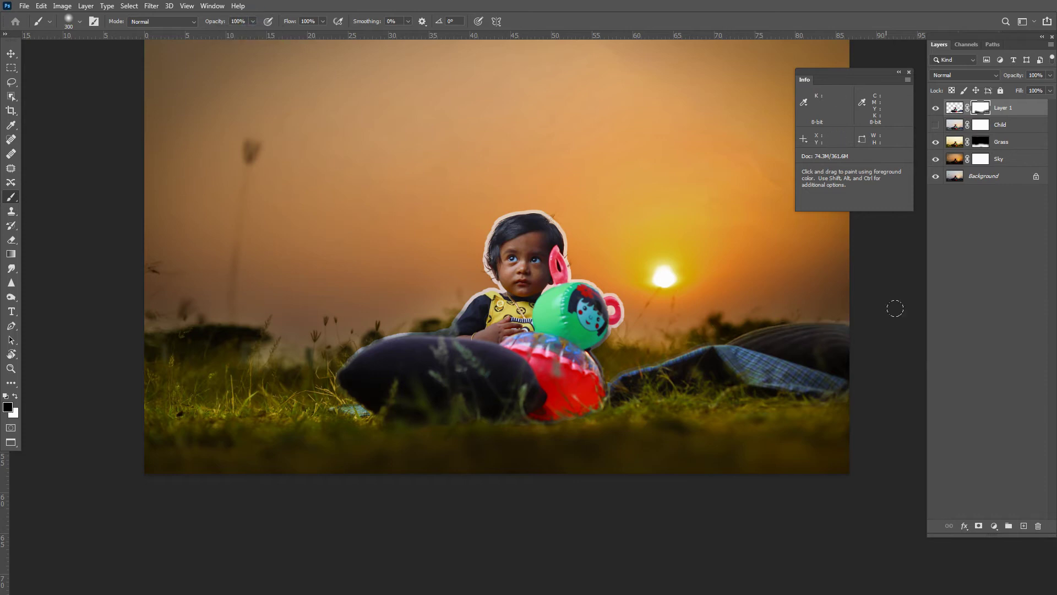
{"action": "key", "text": "ctrl+plus"}
{"action": "key", "text": "bracketleft"}
{"action": "key", "text": "bracketleft"}
{"action": "key", "text": "bracketleft"}
{"action": "key", "text": "ctrl+plus"}
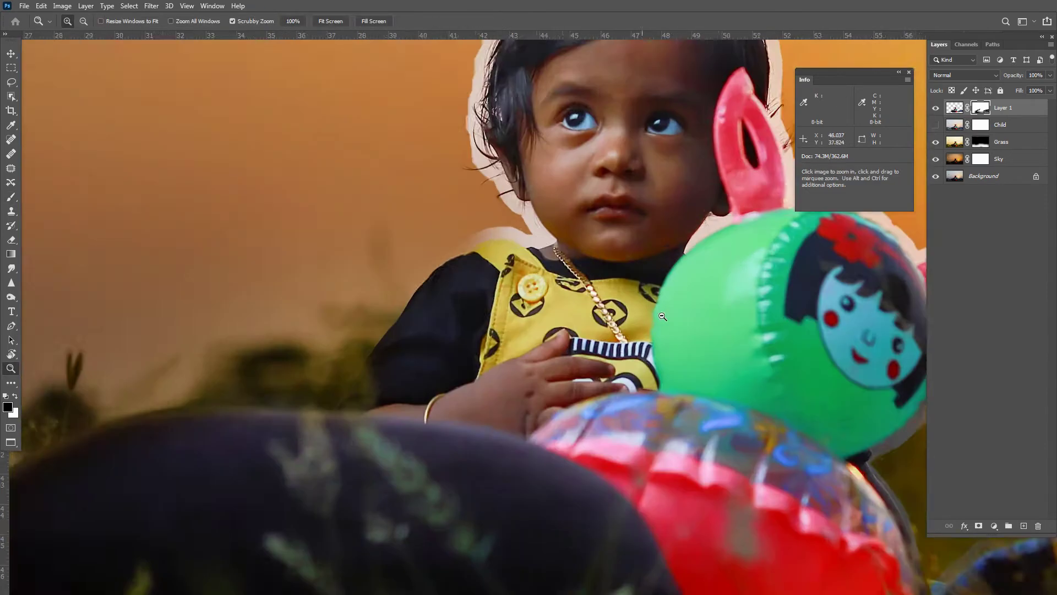
Step: Paint black on Layer 1's mask to erase the light halo above the hair and toy
{"action": "left_click_drag", "start_coordinate": [492, 111], "coordinate": [338, 255]}
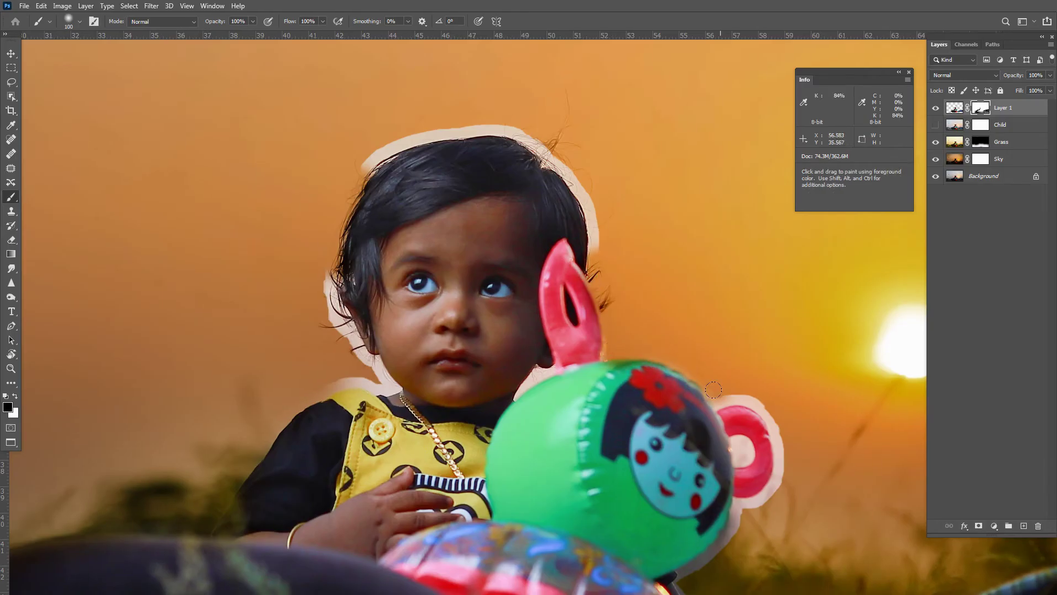
{"action": "left_click_drag", "start_coordinate": [781, 467], "coordinate": [674, 431]}
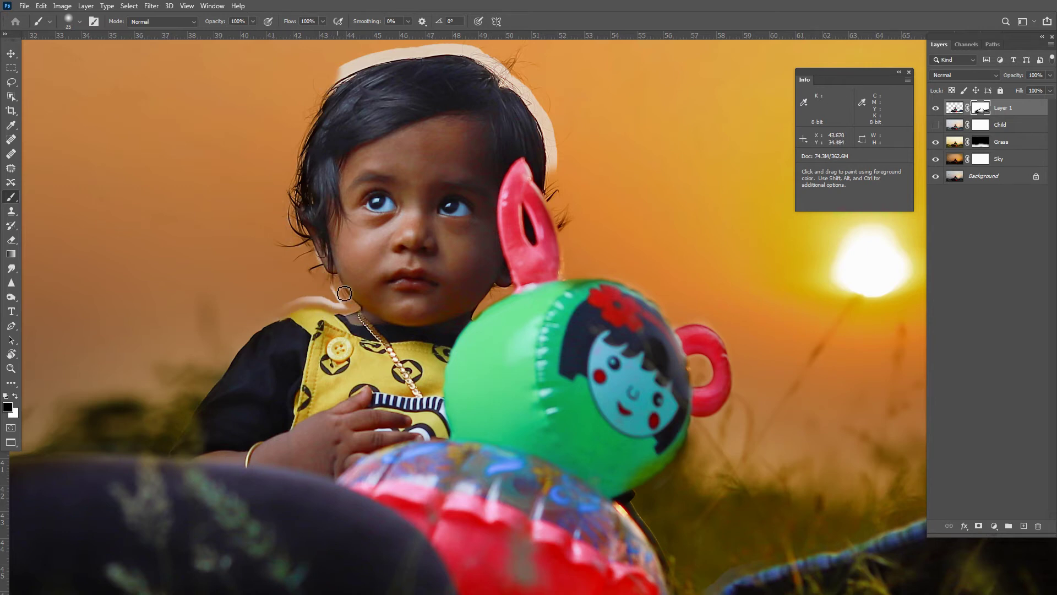
{"action": "scroll", "coordinate": [333, 293], "scroll_direction": "up", "scroll_amount": 3}
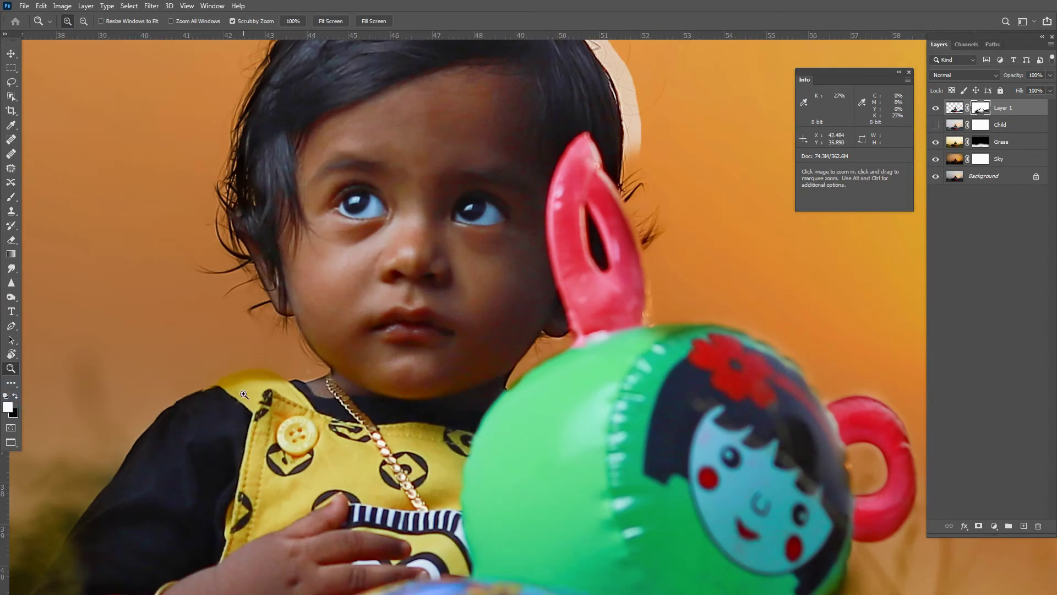
{"action": "key", "text": "x"}
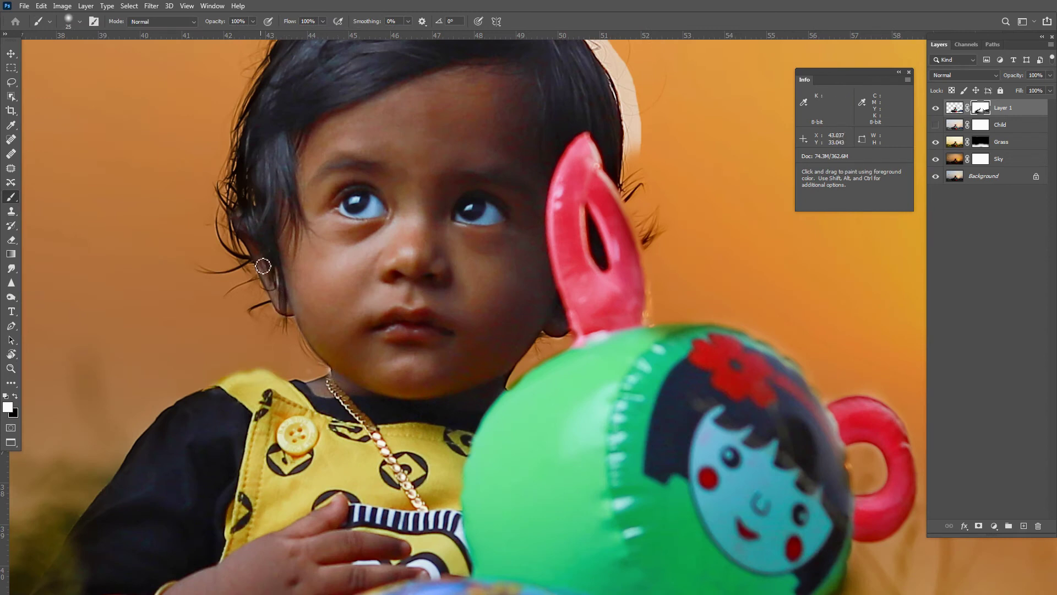
{"action": "left_click", "coordinate": [954, 107]}
{"action": "key", "text": "x"}
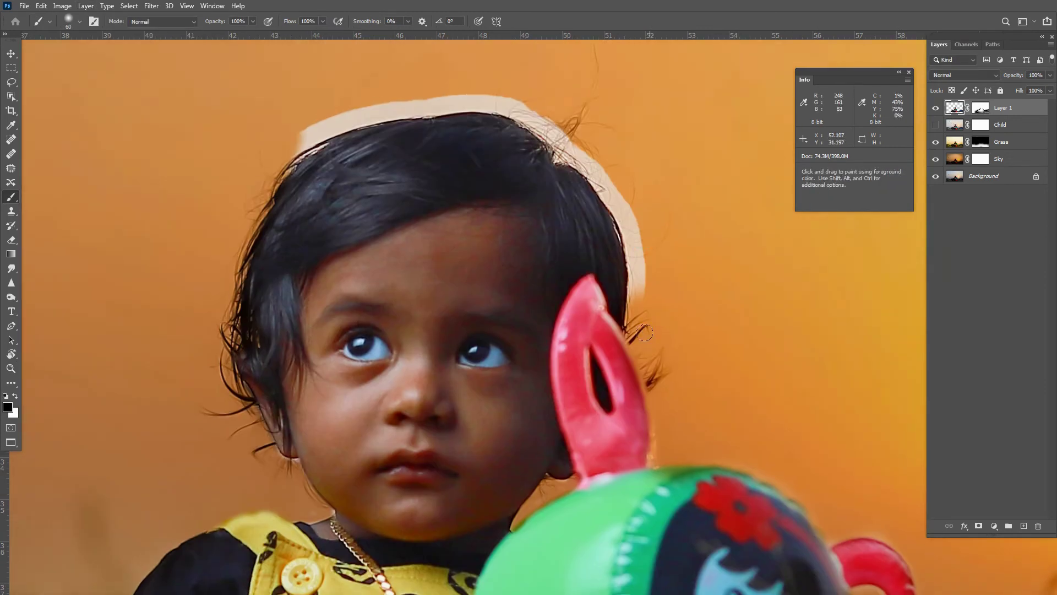
{"action": "left_click_drag", "start_coordinate": [598, 305], "coordinate": [216, 195]}
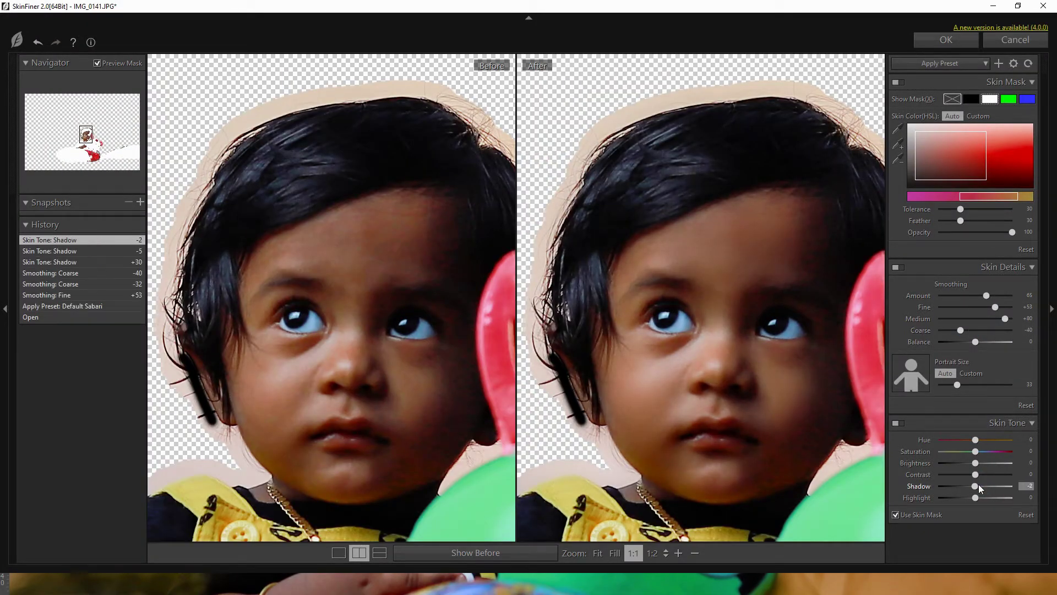
Step: Apply SkinFiner's skin smoothing, with Skin Tone Shadow at -2, to Layer 1
{"action": "left_click", "coordinate": [945, 39]}
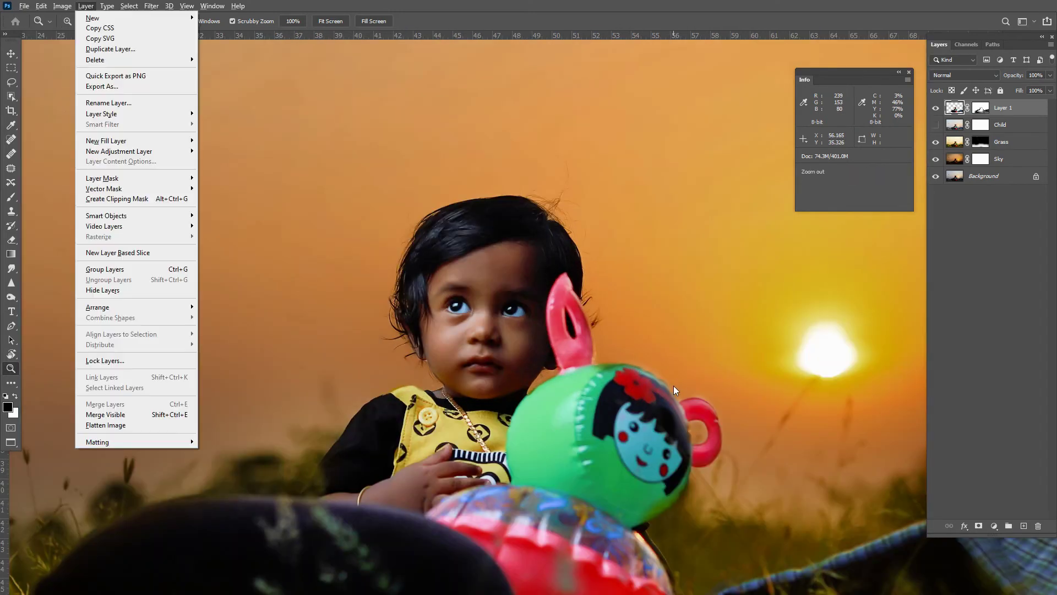
Step: Apply a Motion Blur to the copy of the Sky layer
{"action": "left_click", "coordinate": [673, 386], "text": "alt"}
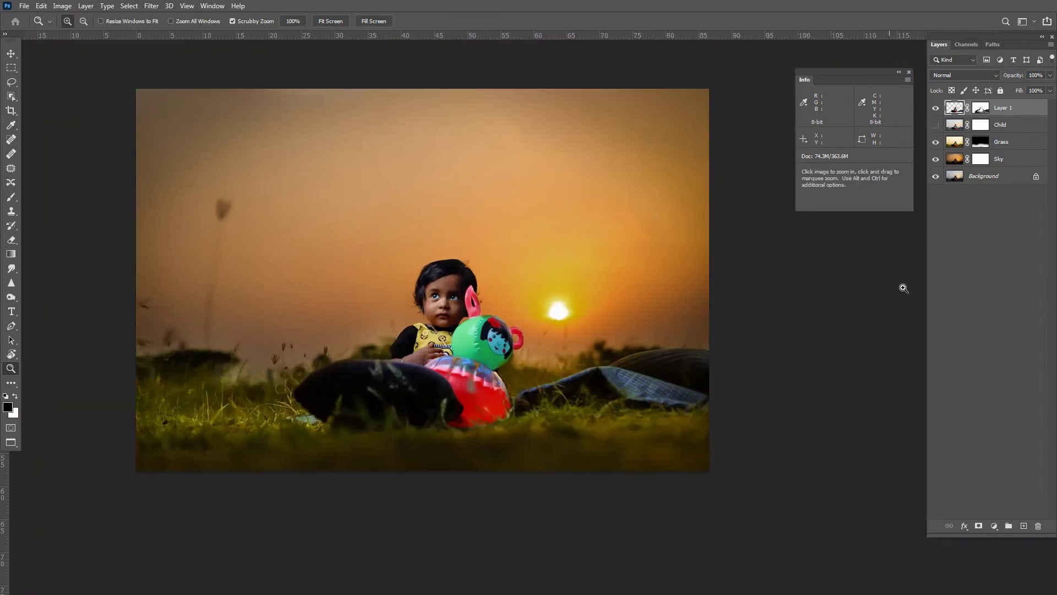
{"action": "left_click", "coordinate": [151, 5]}
{"action": "left_click", "coordinate": [291, 208]}
{"action": "left_click_drag", "start_coordinate": [139, 305], "coordinate": [174, 238]}
{"action": "left_click", "coordinate": [200, 132]}
Step: Brush the sun back sharp on the mask and stamp visible layers into merged Layer 2
{"action": "key", "text": "b"}
{"action": "key", "text": "ctrl+minus"}
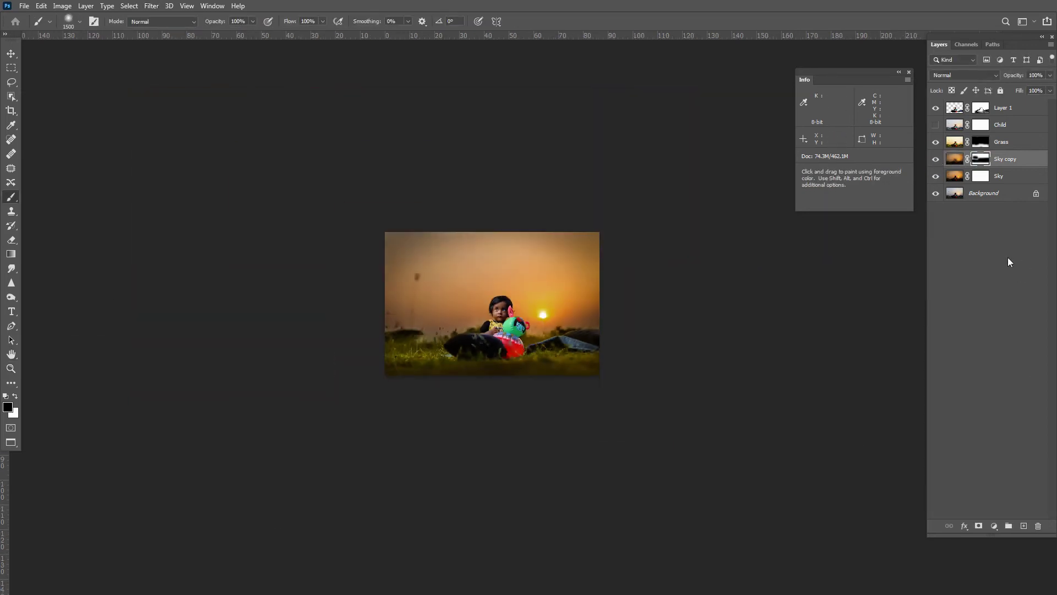
{"action": "key", "text": "ctrl+plus"}
{"action": "key", "text": "z"}
{"action": "key", "text": "ctrl+alt+shift+e"}
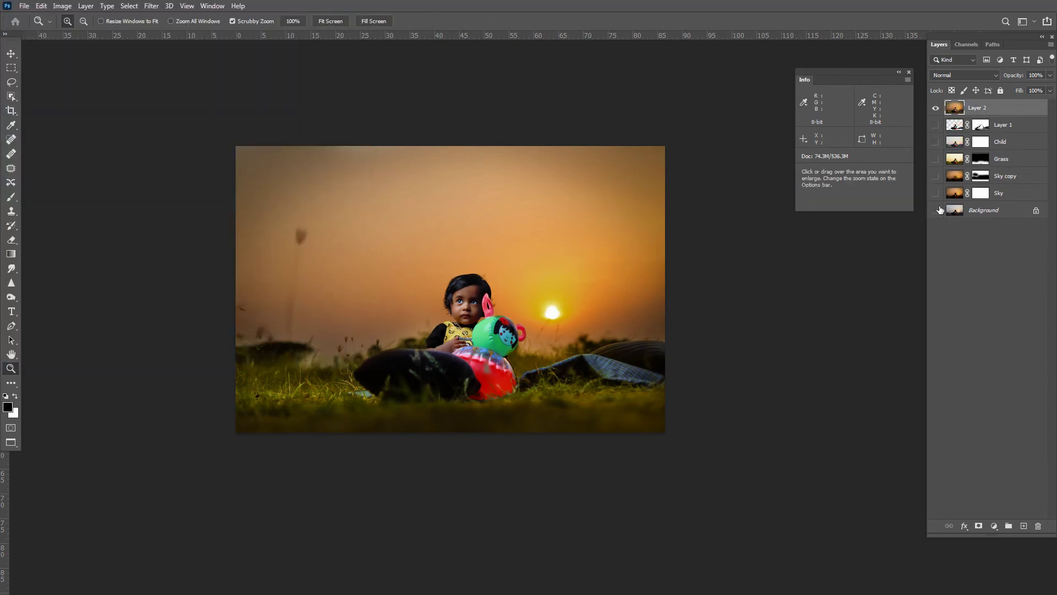
Step: Merge Layer 1 through the Background layer into a single layer
{"action": "left_click_drag", "start_coordinate": [940, 210], "coordinate": [936, 124]}
{"action": "left_click", "coordinate": [1019, 218], "text": "shift"}
{"action": "key", "text": "ctrl+e"}
Step: Crop-extend the canvas up and to the left with Content-Aware fill
{"action": "key", "text": "c"}
{"action": "left_click_drag", "start_coordinate": [235, 146], "coordinate": [249, 169]}
{"action": "left_click", "coordinate": [484, 21]}
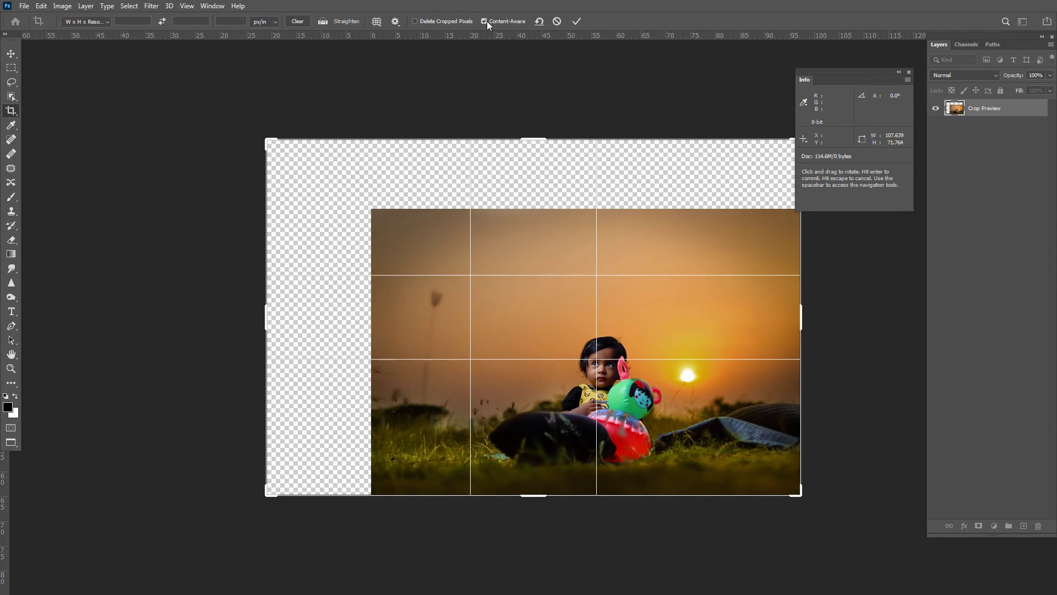
{"action": "key", "text": "Return"}
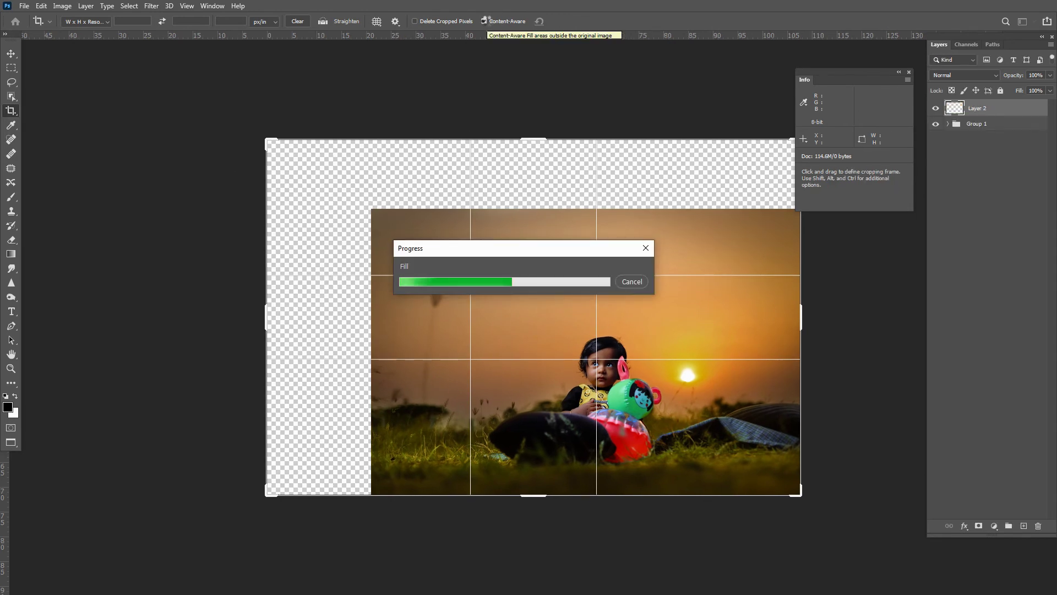
Step: Clone clean sky over the patchy horizon sky and the blotchy lower-left grass
{"action": "key", "text": "s"}
{"action": "key", "text": "]"}
{"action": "left_click", "coordinate": [681, 193], "text": "alt"}
{"action": "left_click_drag", "start_coordinate": [325, 198], "coordinate": [479, 181]}
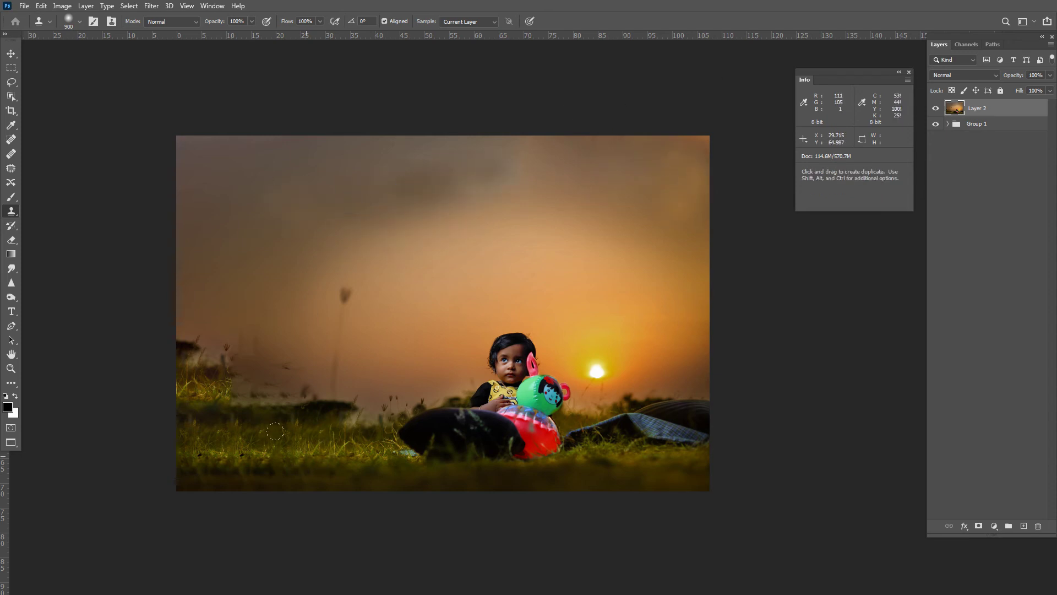
{"action": "left_click_drag", "start_coordinate": [275, 431], "coordinate": [197, 330]}
Step: Apply a 317 px Tilt-Shift blur with the sharp focus band moved down onto the child
{"action": "key", "text": "alt+t"}
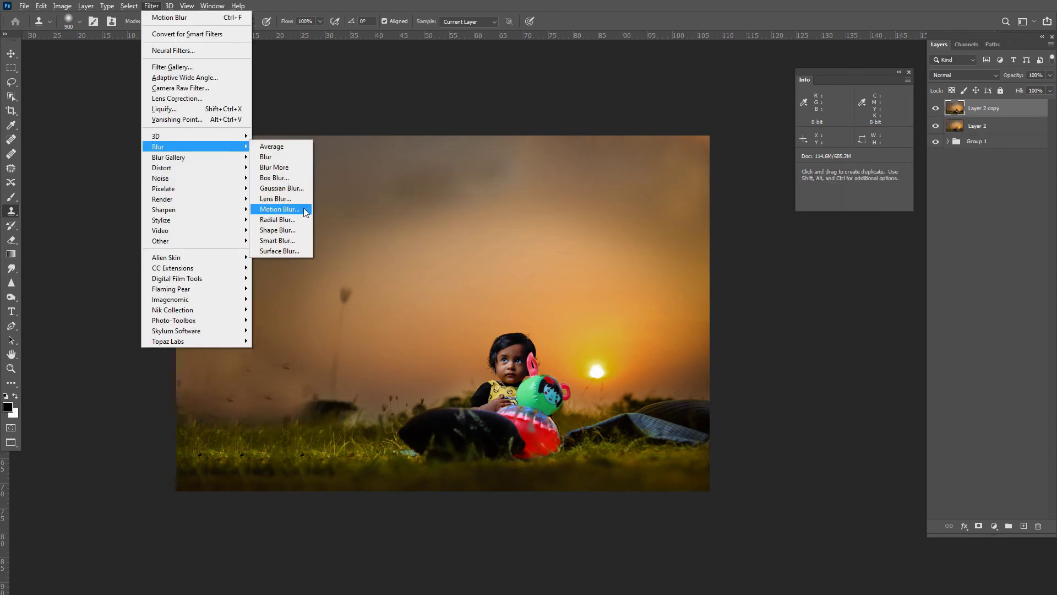
{"action": "left_click", "coordinate": [285, 175]}
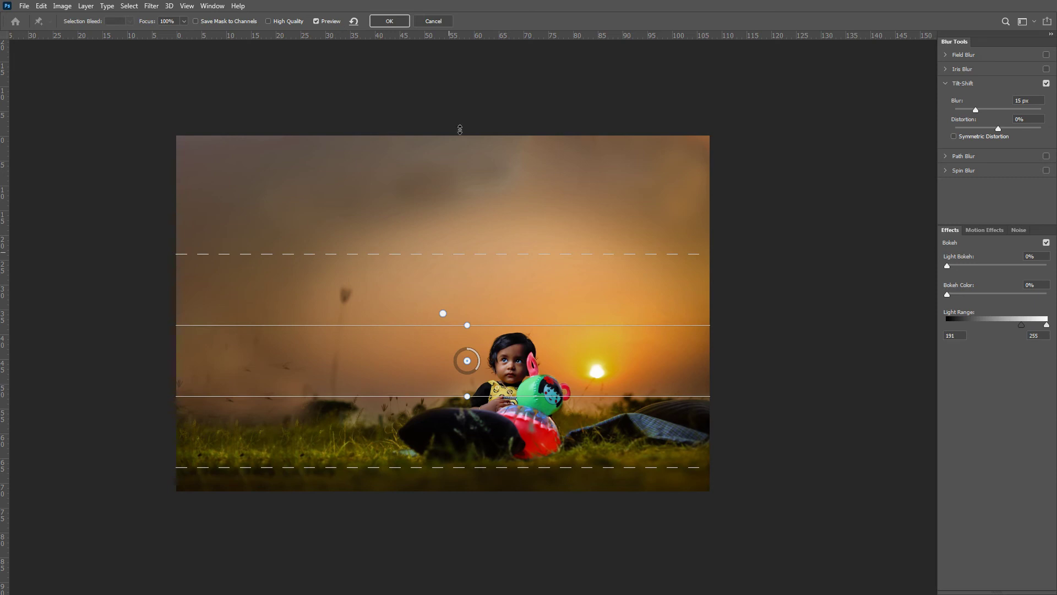
{"action": "left_click_drag", "start_coordinate": [976, 110], "coordinate": [1029, 110]}
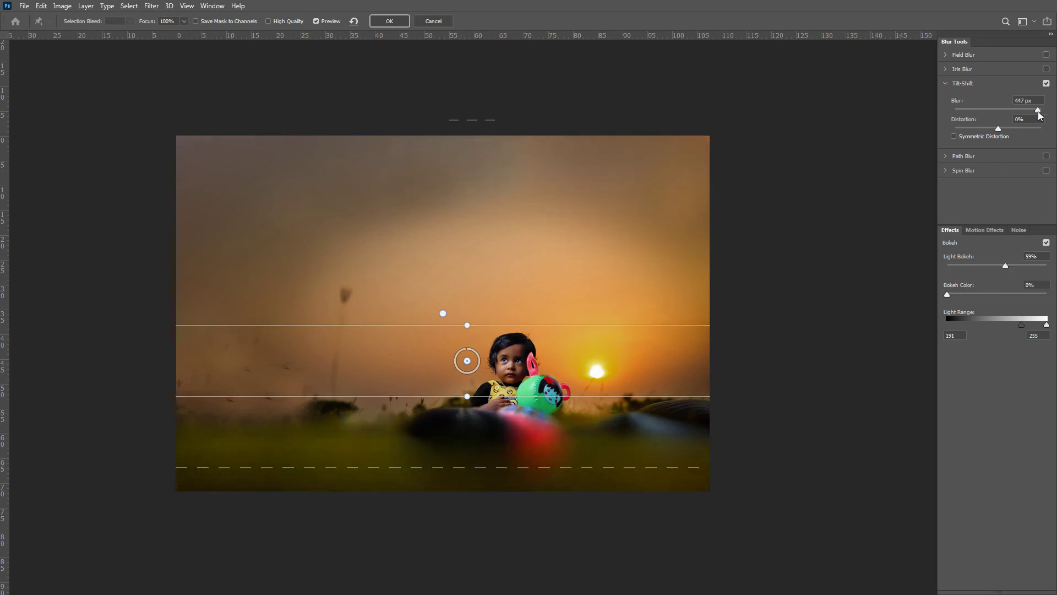
{"action": "left_click_drag", "start_coordinate": [468, 301], "coordinate": [468, 298]}
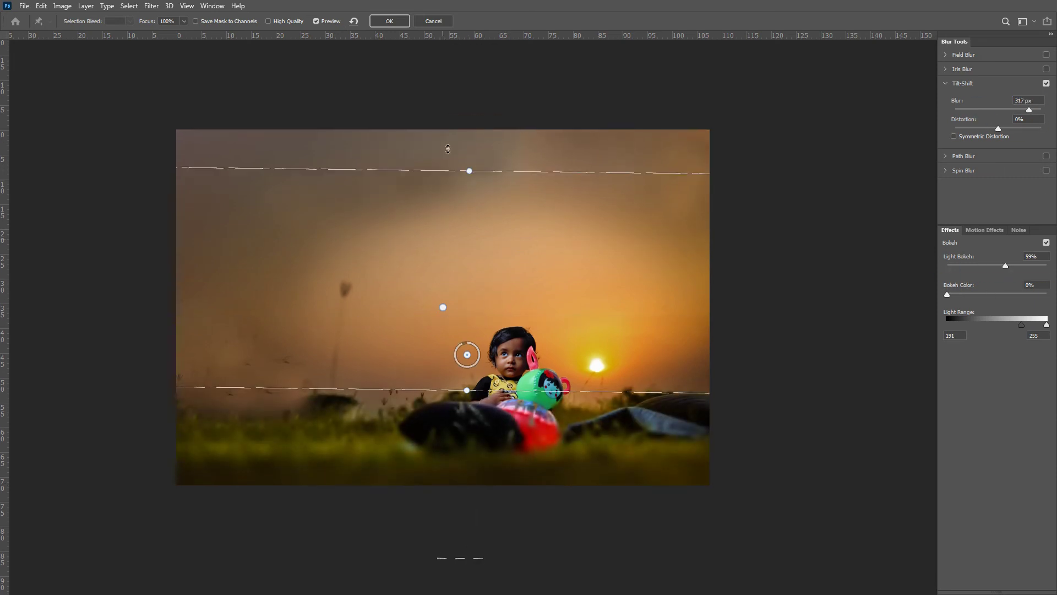
{"action": "left_click_drag", "start_coordinate": [467, 354], "coordinate": [462, 371]}
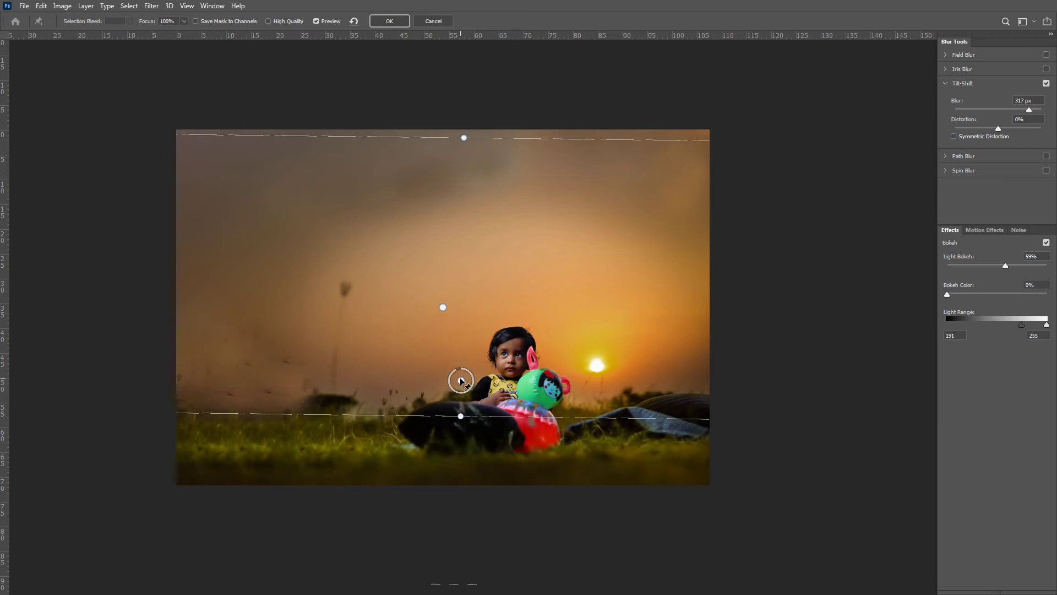
{"action": "key", "text": "Return"}
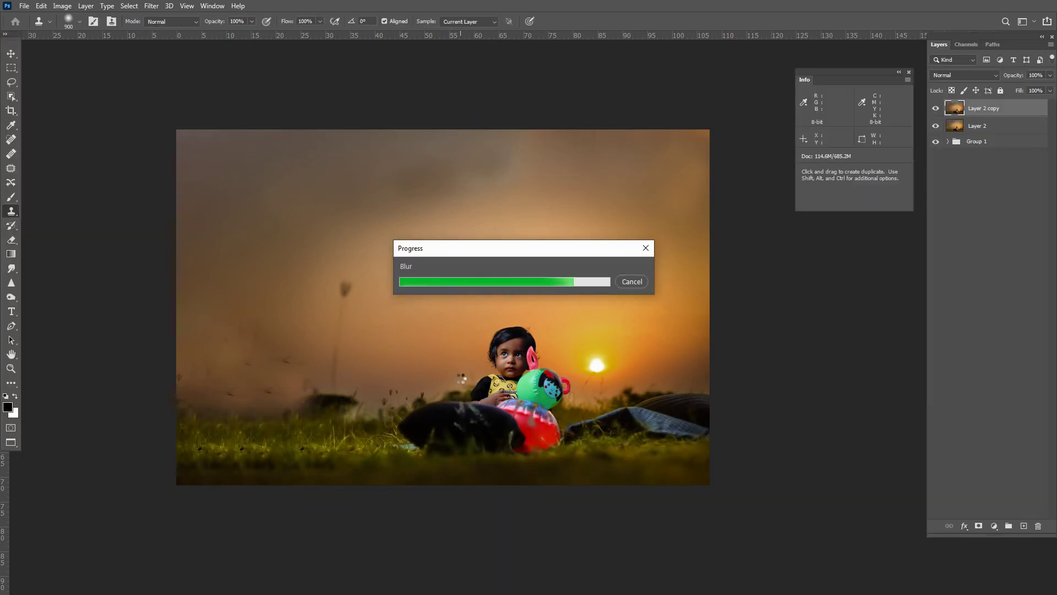
Step: Add a layer mask to the blurred copy, select the Brush, and bring up Motion Blur
{"action": "left_click", "coordinate": [978, 526]}
{"action": "key", "text": "b"}
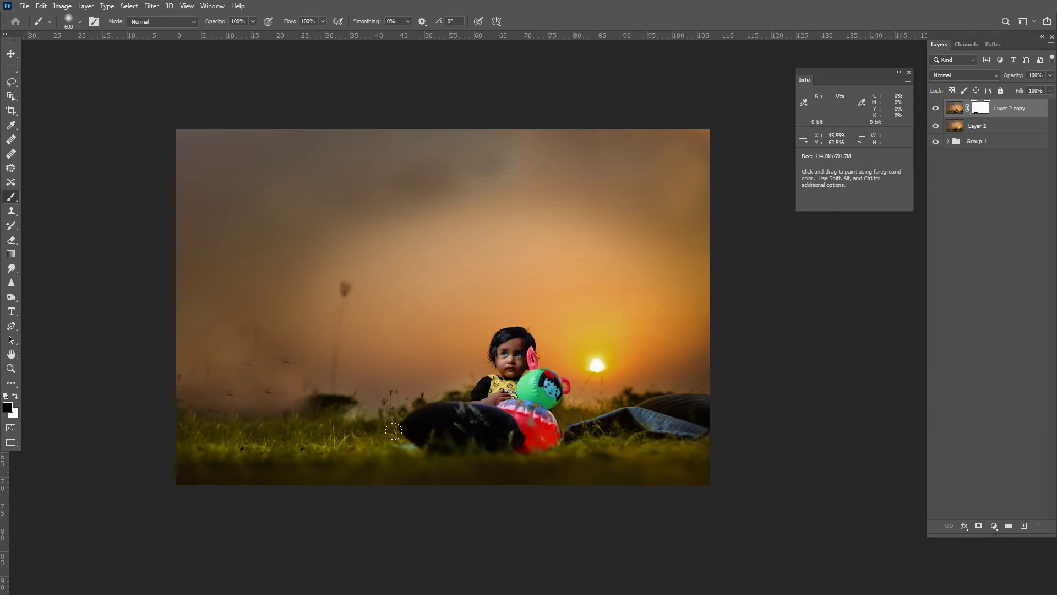
{"action": "scroll", "coordinate": [393, 431], "scroll_direction": "up", "scroll_amount": 1}
{"action": "scroll", "coordinate": [587, 430], "scroll_direction": "up", "scroll_amount": 1}
{"action": "scroll", "coordinate": [288, 405], "scroll_direction": "up", "scroll_amount": 1}
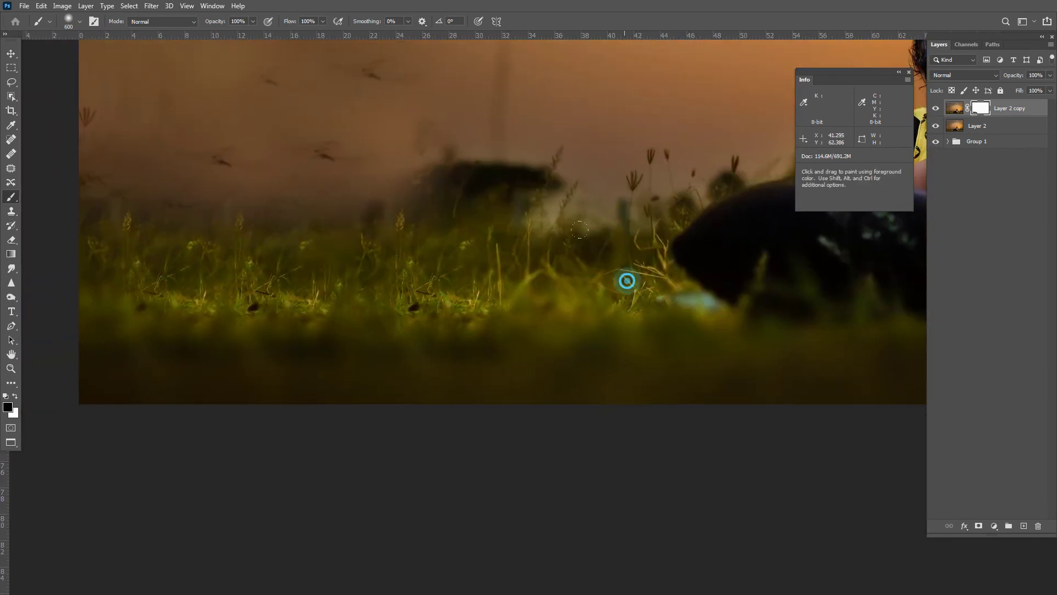
{"action": "scroll", "coordinate": [325, 316], "scroll_direction": "down", "scroll_amount": 3}
{"action": "scroll", "coordinate": [300, 323], "scroll_direction": "up", "scroll_amount": 3}
{"action": "scroll", "coordinate": [473, 308], "scroll_direction": "down", "scroll_amount": 1}
{"action": "scroll", "coordinate": [837, 285], "scroll_direction": "up", "scroll_amount": 1}
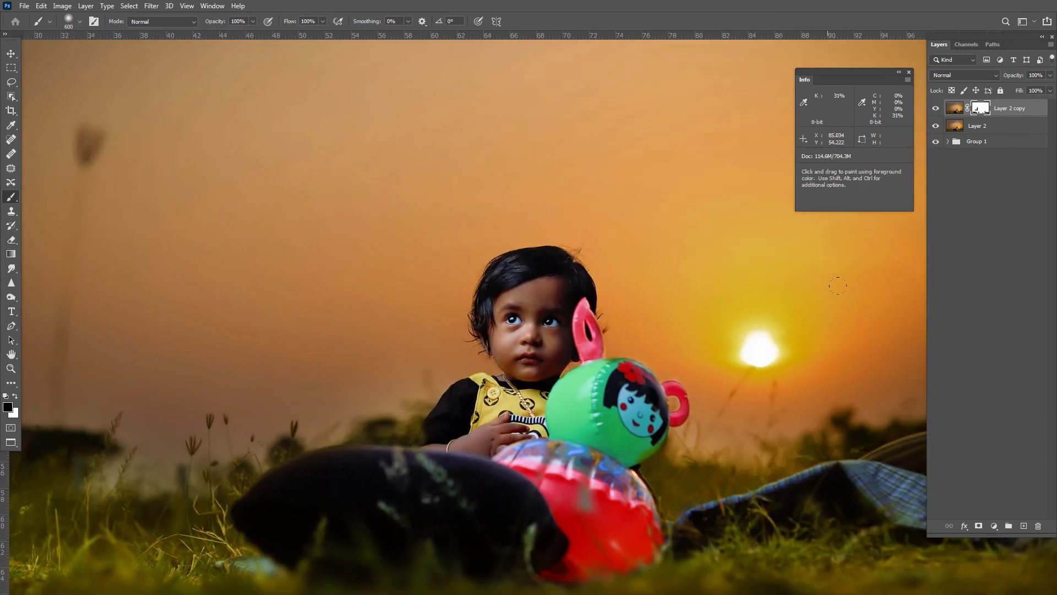
{"action": "scroll", "coordinate": [838, 285], "scroll_direction": "down", "scroll_amount": 2}
{"action": "scroll", "coordinate": [837, 285], "scroll_direction": "down", "scroll_amount": 1}
{"action": "left_click", "coordinate": [152, 5]}
Step: Apply the horizontal Motion Blur and paint the mask to keep the child and sun sharp
{"action": "left_click", "coordinate": [278, 214]}
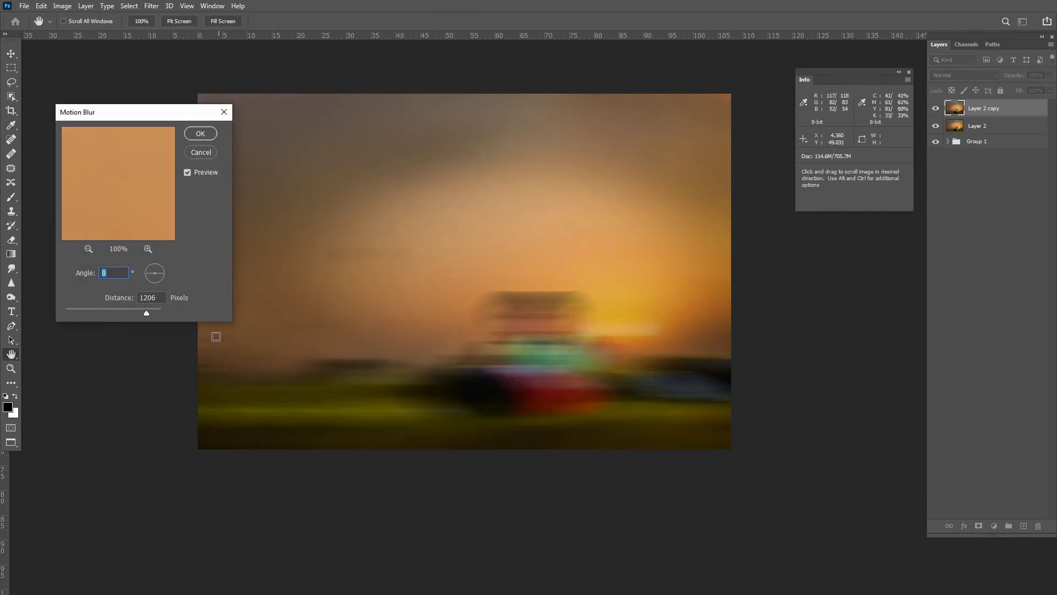
{"action": "key", "text": "Return"}
{"action": "key", "text": "b"}
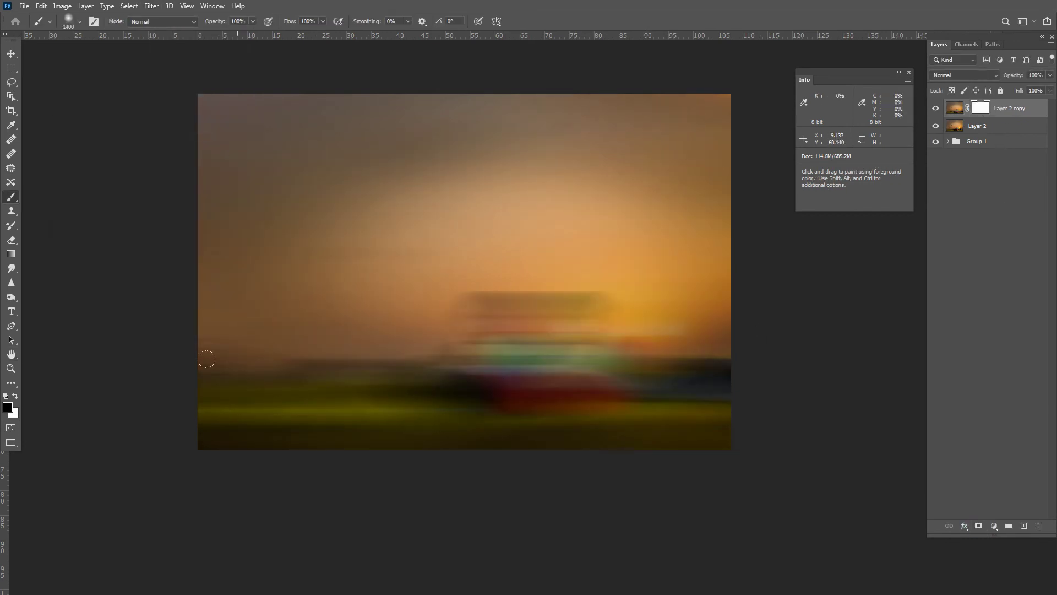
{"action": "key", "text": "bracketright"}
{"action": "left_click_drag", "start_coordinate": [207, 359], "coordinate": [708, 378]}
Step: Warm the layer in Camera Raw Filter with Temperature +35 and Vibrance +47
{"action": "left_click", "coordinate": [151, 5]}
{"action": "left_click", "coordinate": [171, 88]}
{"action": "left_click_drag", "start_coordinate": [957, 411], "coordinate": [984, 411]}
{"action": "left_click_drag", "start_coordinate": [957, 196], "coordinate": [977, 196]}
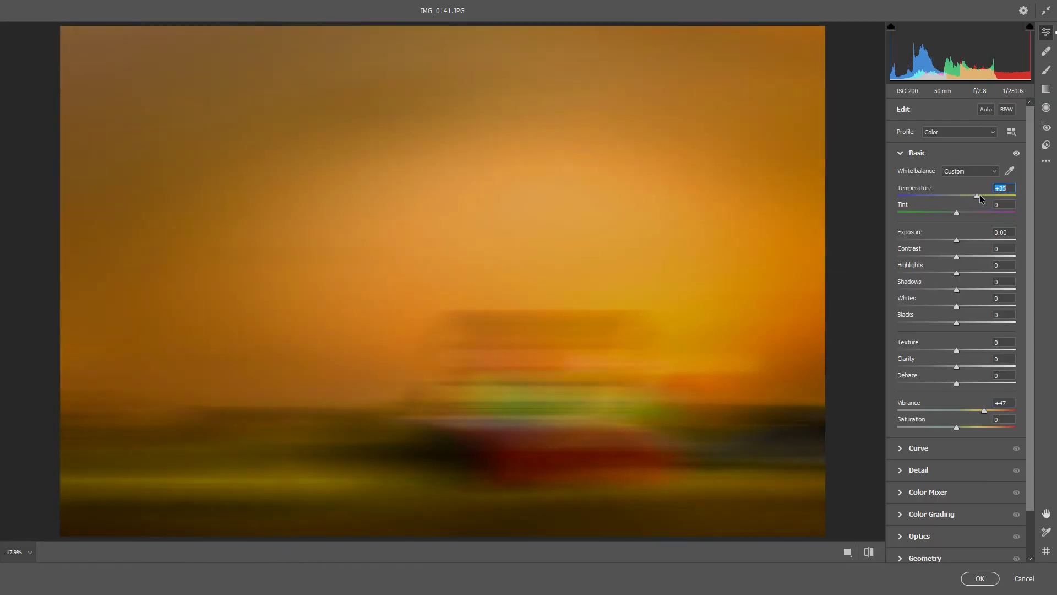
{"action": "left_click_drag", "start_coordinate": [983, 410], "coordinate": [982, 411]}
{"action": "left_click", "coordinate": [979, 578]}
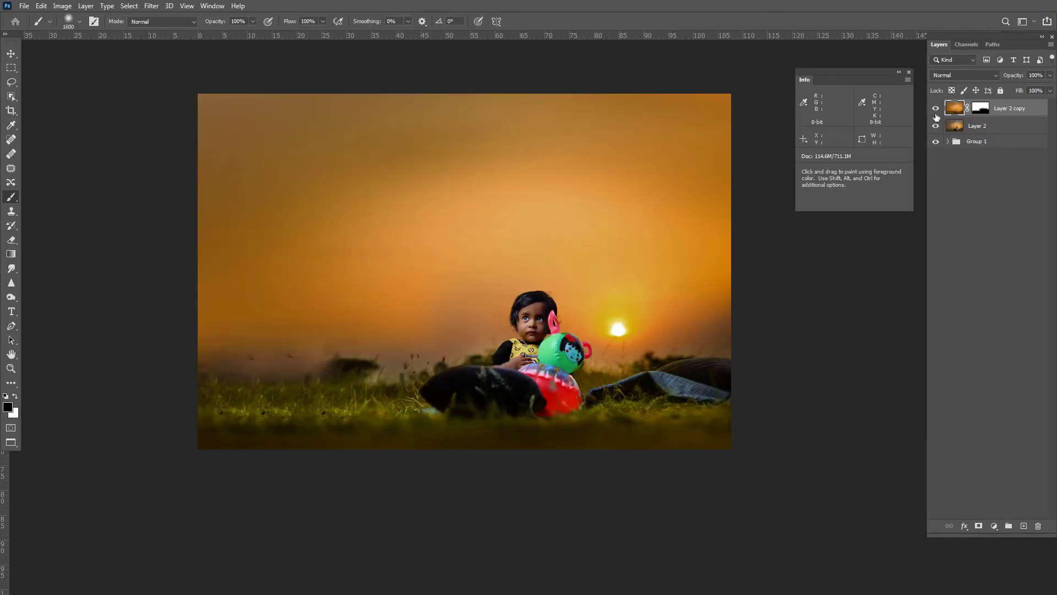
{"action": "key", "text": "ctrl+plus"}
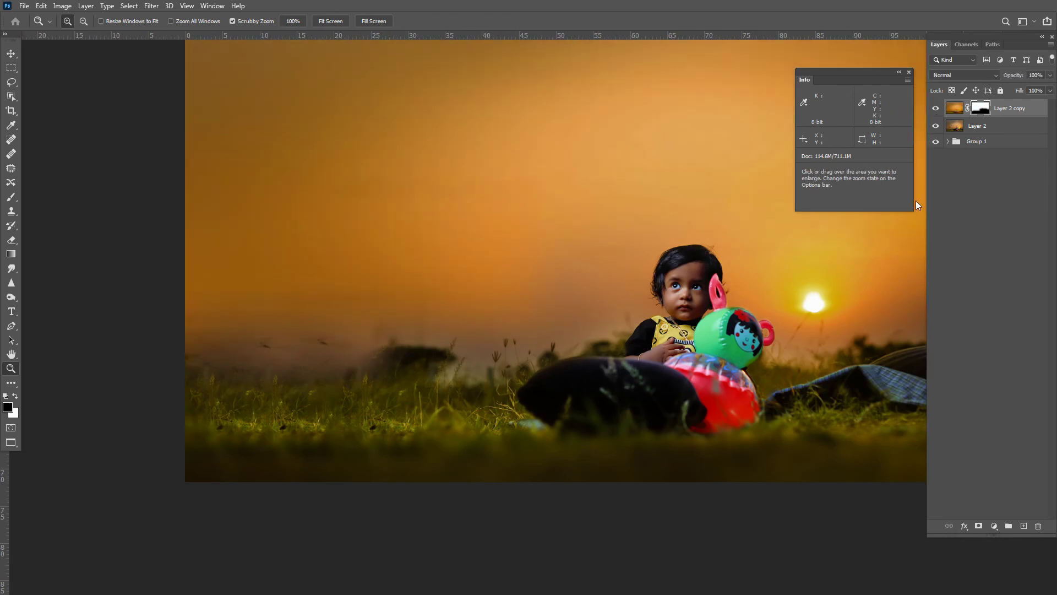
Step: Select Layer 2 and smooth the left grass with the Smudge tool
{"action": "key", "text": "x"}
{"action": "key", "text": "x"}
{"action": "left_click", "coordinate": [977, 125]}
{"action": "left_click", "coordinate": [11, 268]}
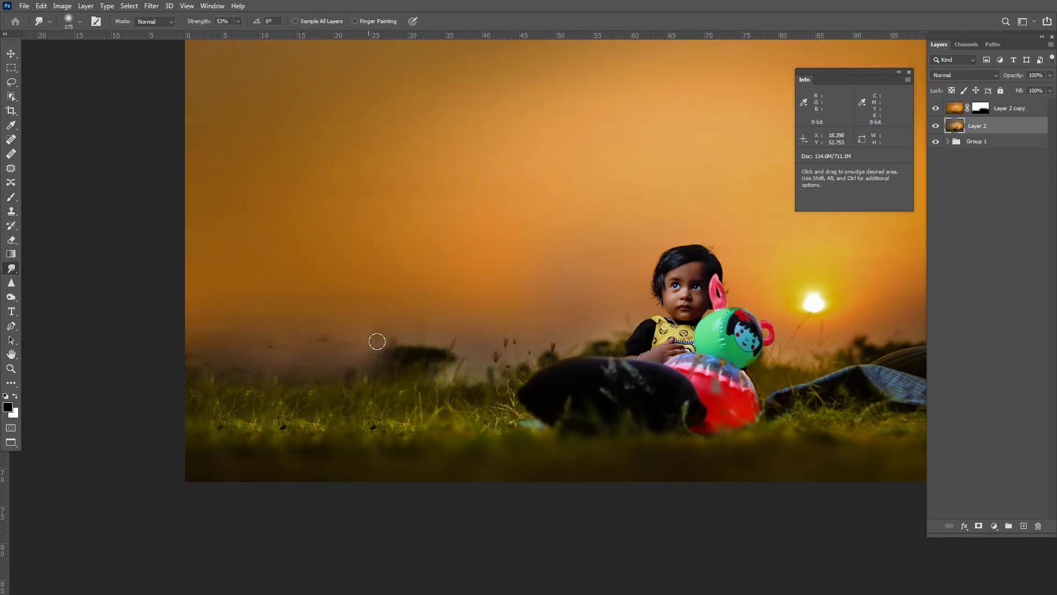
{"action": "key", "text": "ctrl+minus"}
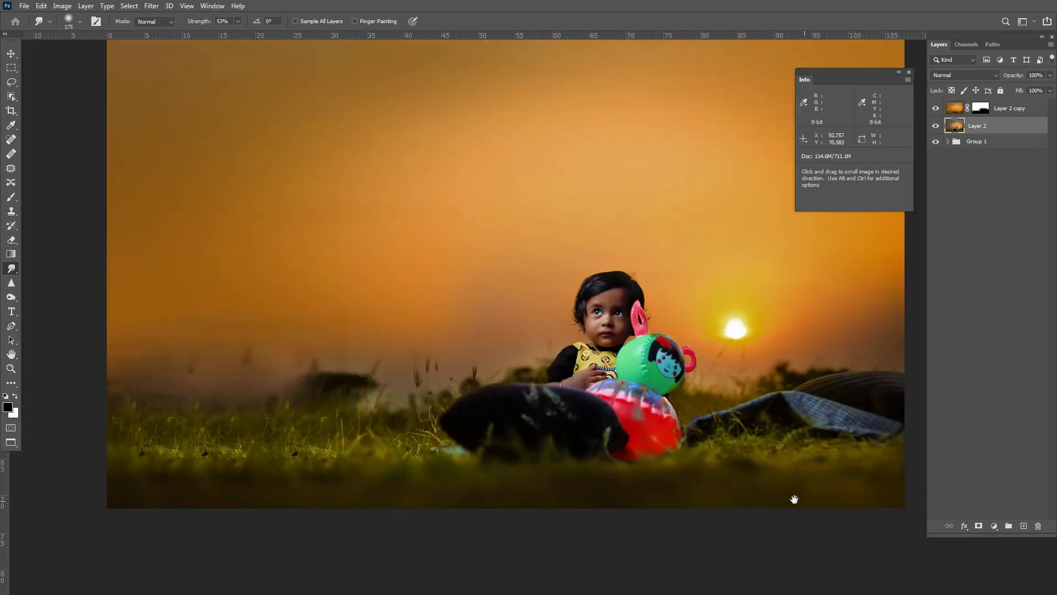
Step: Merge the blurred copy down into Layer 2 and scale it up to about 102.76%
{"action": "key", "text": "alt+bracketright"}
{"action": "key", "text": "ctrl+t"}
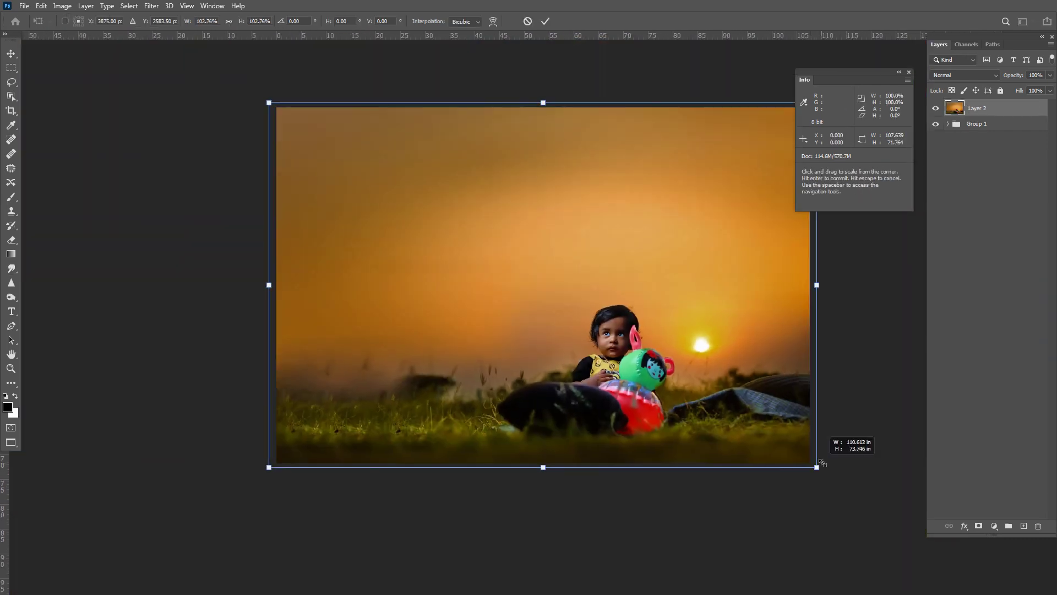
{"action": "left_click_drag", "start_coordinate": [815, 465], "coordinate": [762, 110]}
{"action": "key", "text": "Return"}
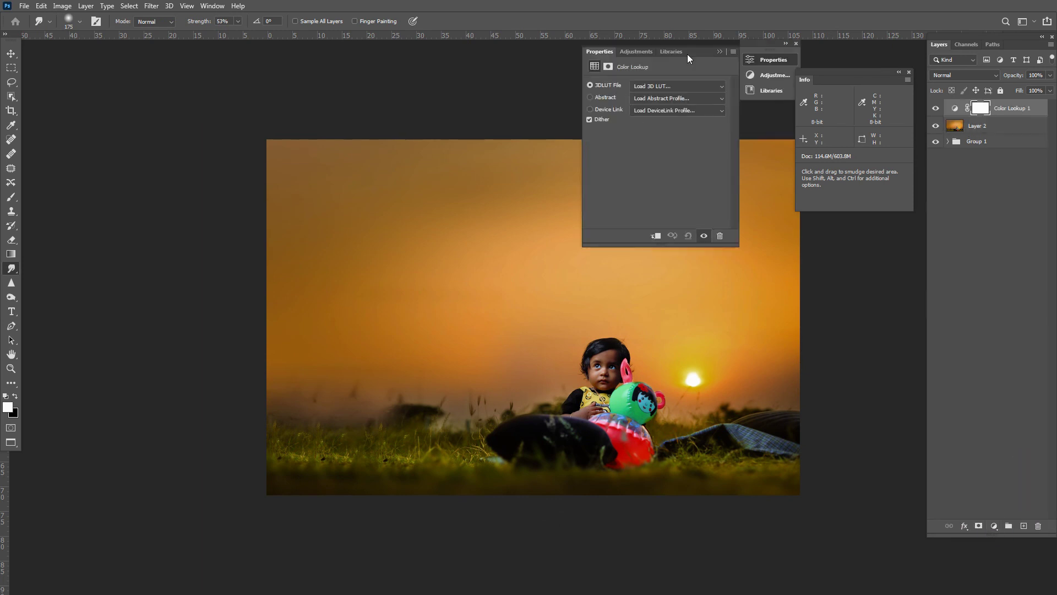
Step: Load VG-19.CUBE in Color Lookup, step through other VG LUTs to a warm look, then close Properties
{"action": "left_click_drag", "start_coordinate": [687, 54], "coordinate": [981, 80]}
{"action": "left_click", "coordinate": [1016, 114]}
{"action": "left_click", "coordinate": [963, 378]}
{"action": "key", "text": "Up"}
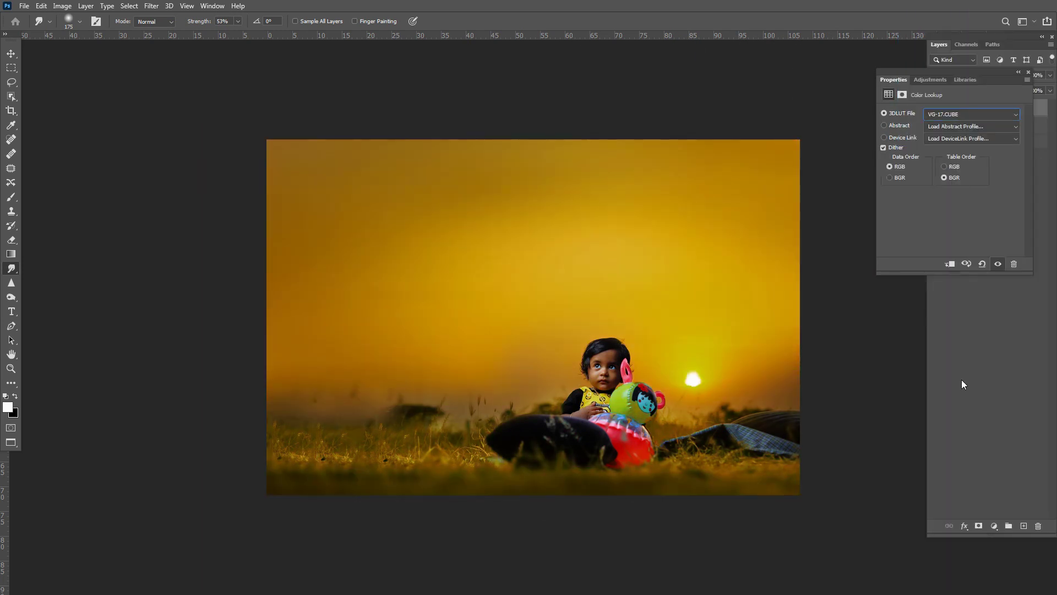
{"action": "key", "text": "Up"}
{"action": "key", "text": "Up"}
{"action": "key", "text": "Up"}
{"action": "key", "text": "Up"}
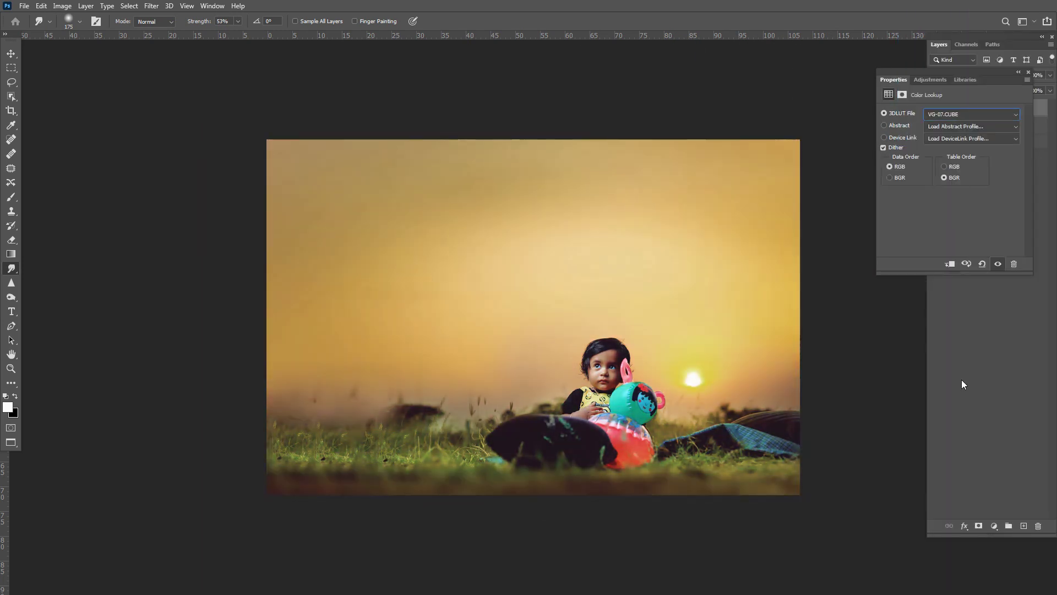
{"action": "key", "text": "Up"}
{"action": "key", "text": "Up"}
{"action": "key", "text": "Up"}
{"action": "key", "text": "Up"}
{"action": "key", "text": "Up"}
{"action": "left_click", "coordinate": [957, 273]}
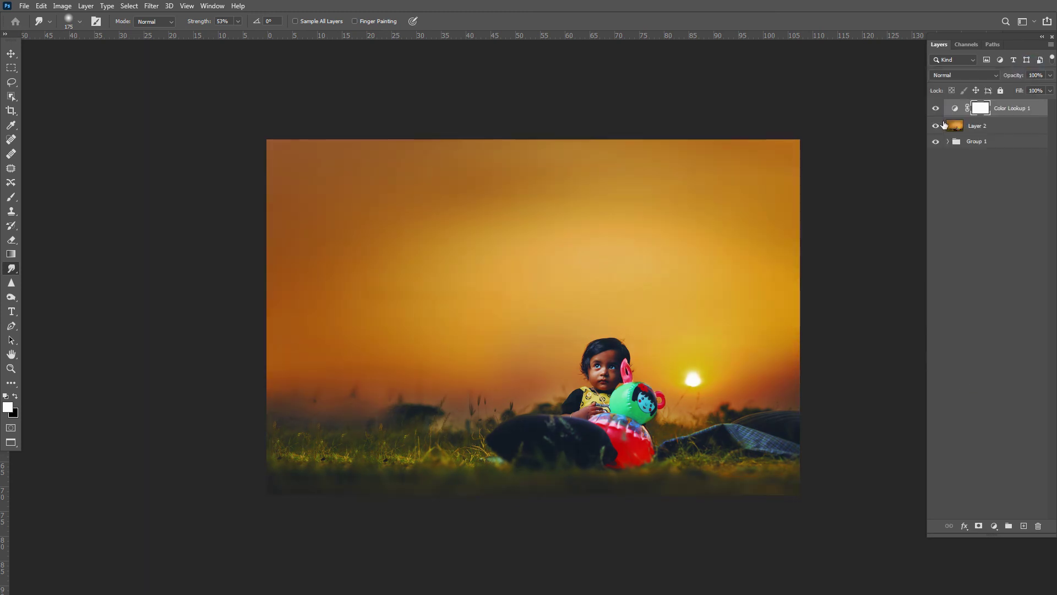
{"action": "key", "text": "b"}
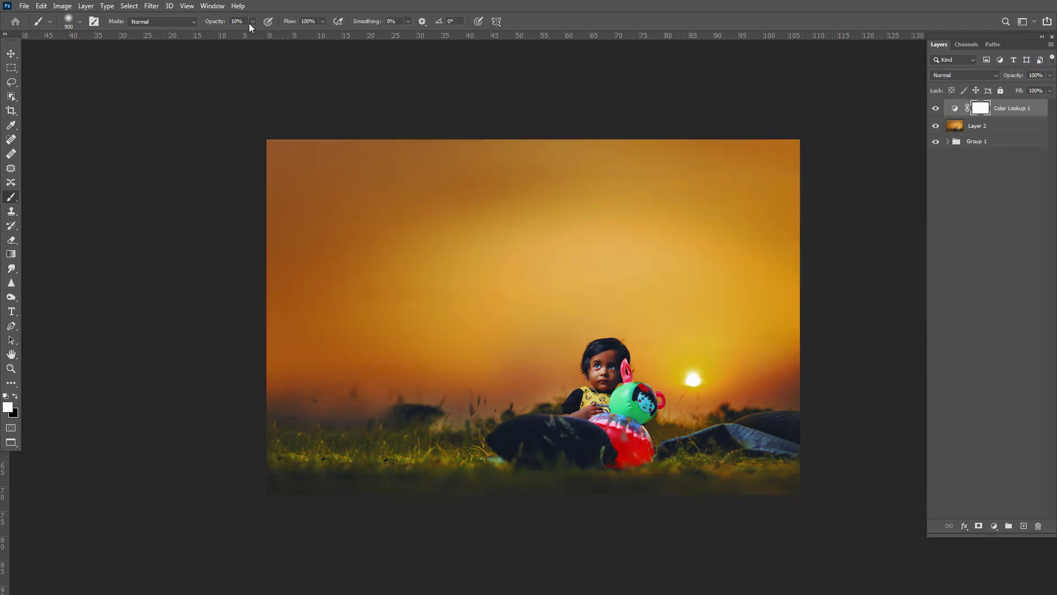
{"action": "scroll", "coordinate": [601, 447], "scroll_direction": "up", "scroll_amount": 2}
Step: View full screen, expand Group 1, and toggle Layer 2 to compare graded versus original, ending graded
{"action": "key", "text": "z"}
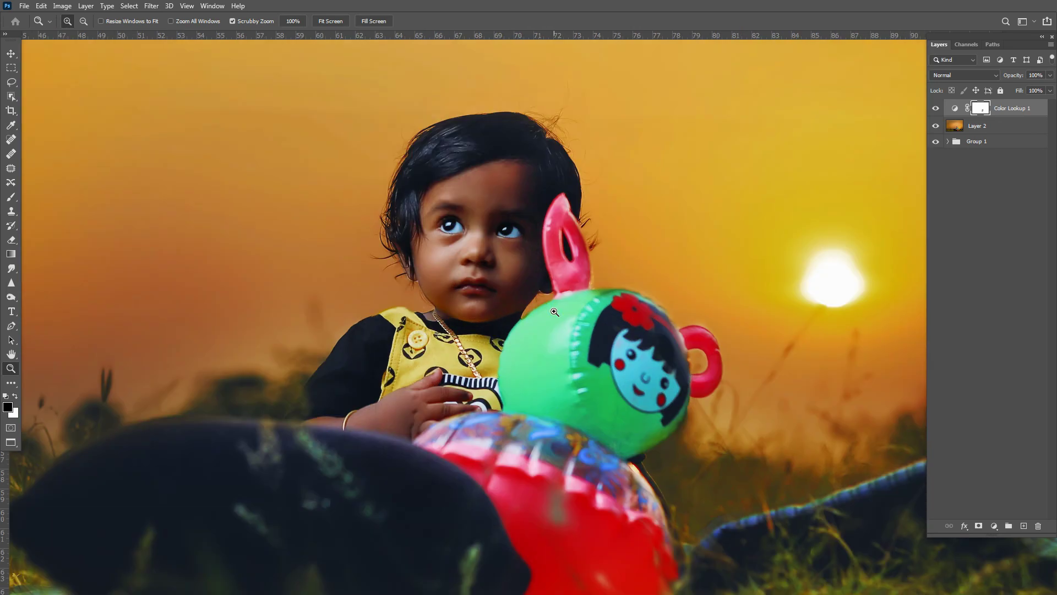
{"action": "key", "text": "ctrl+minus"}
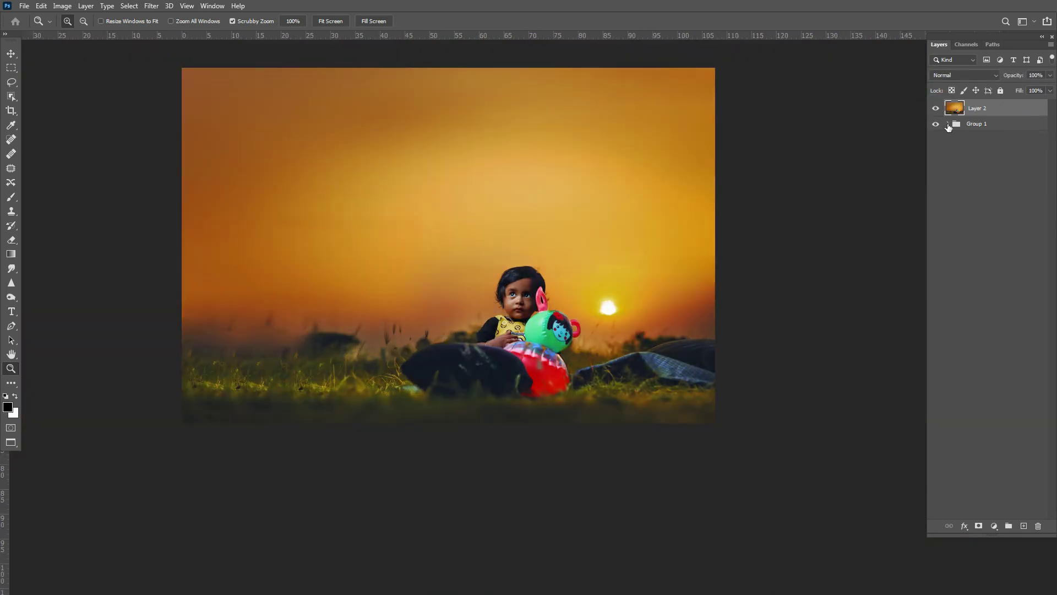
{"action": "key", "text": "f"}
{"action": "key", "text": "f"}
{"action": "left_click", "coordinate": [948, 124]}
{"action": "left_click", "coordinate": [935, 109]}
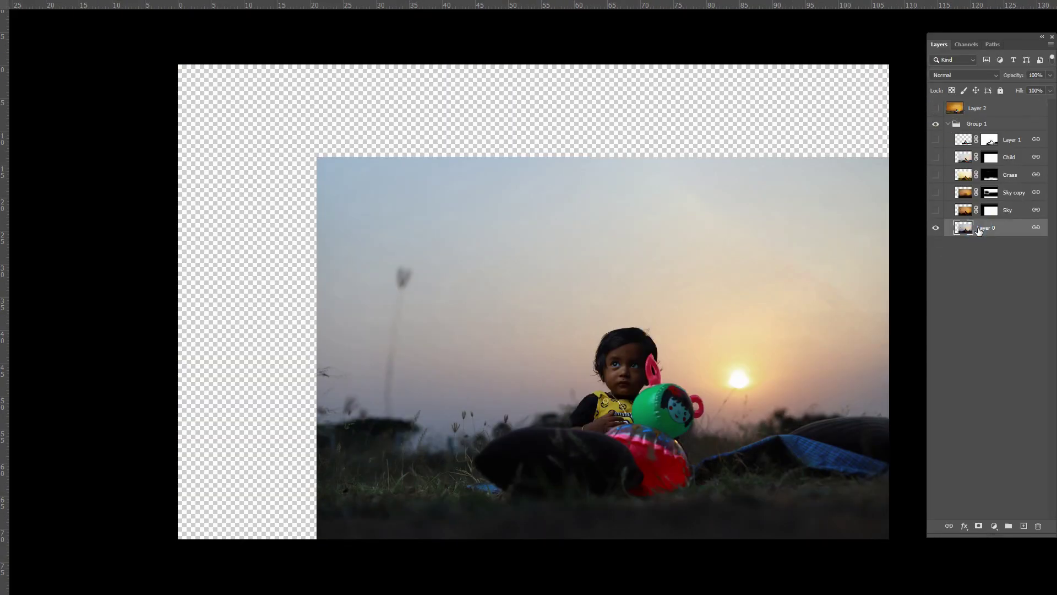
{"action": "double_click", "coordinate": [935, 108]}
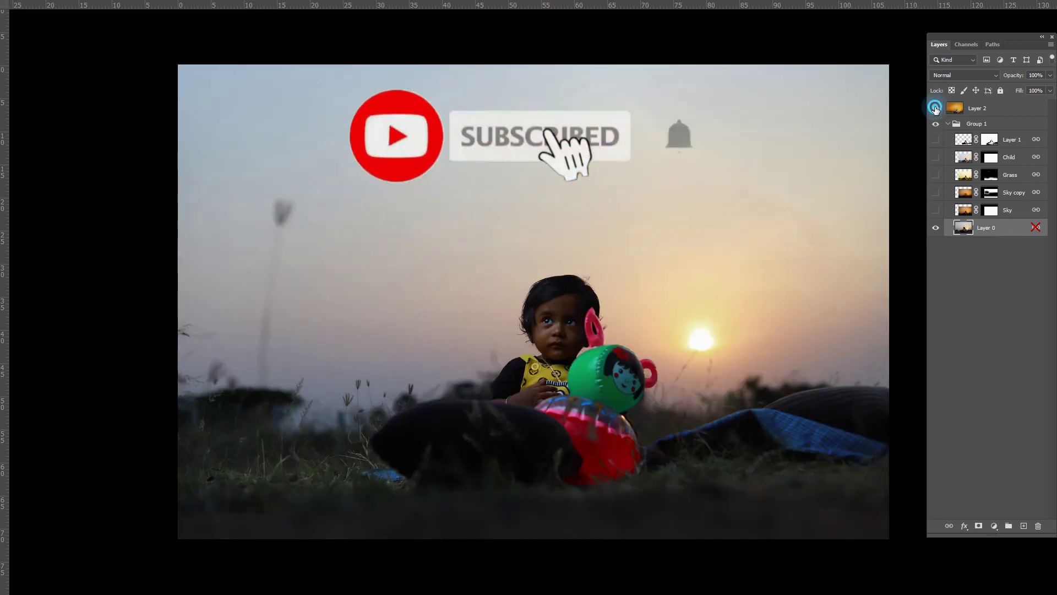
{"action": "left_click", "coordinate": [936, 108]}
{"action": "double_click", "coordinate": [935, 108]}
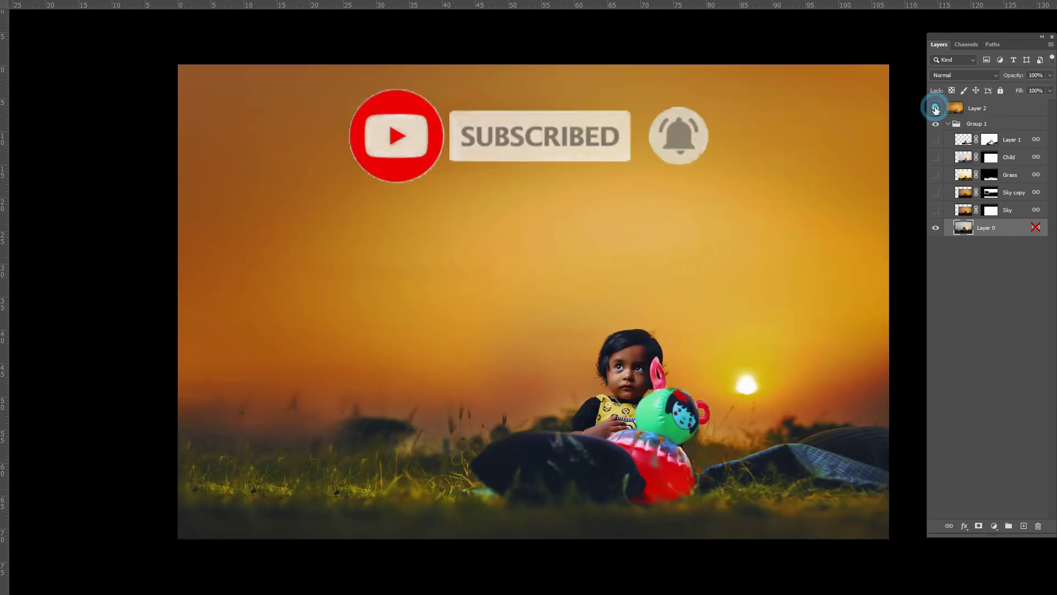